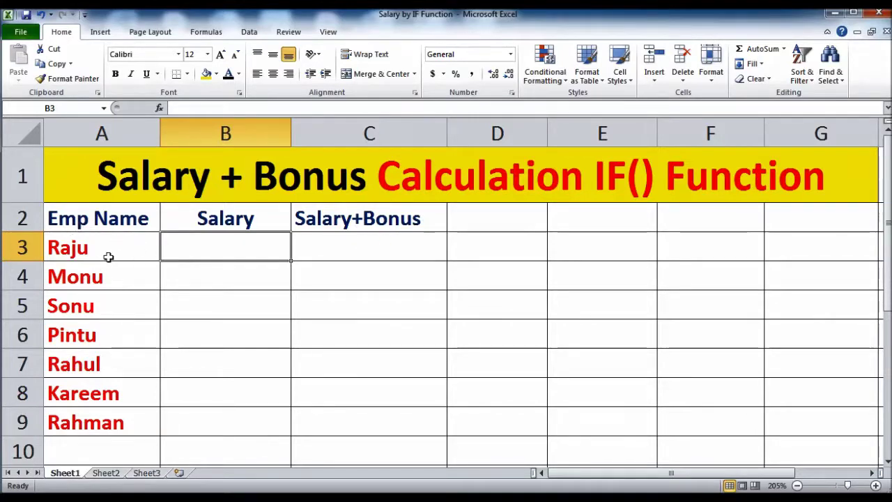
Step: Enter salaries 18000, 19000, 25000 and 12000 into B3 through B6
click(83, 222)
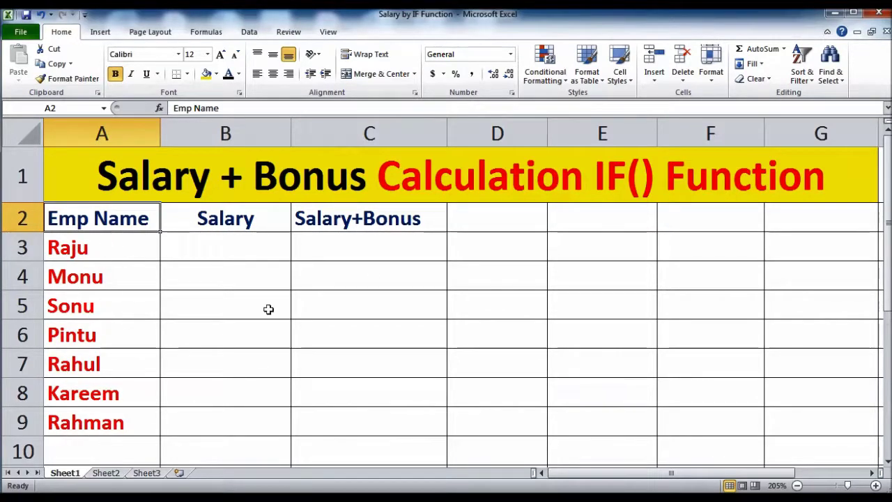
click(231, 241)
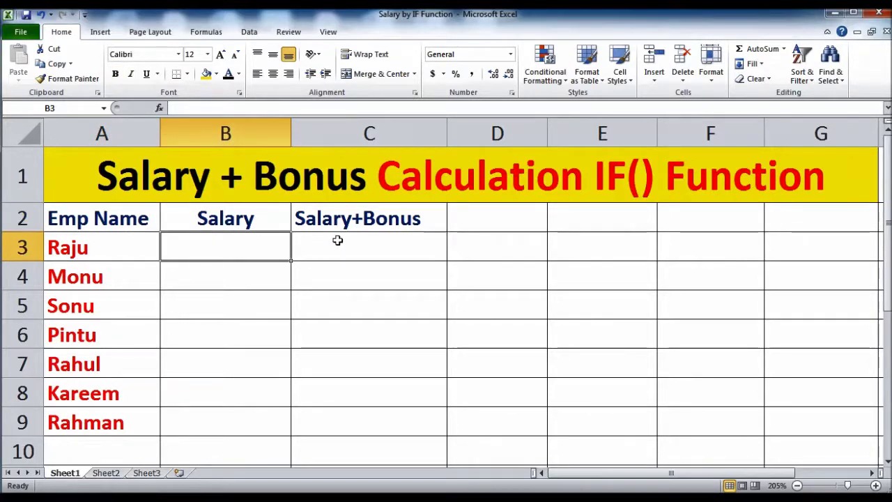
text(18000)
key(Return)
text(19000)
key(Return)
text(2)
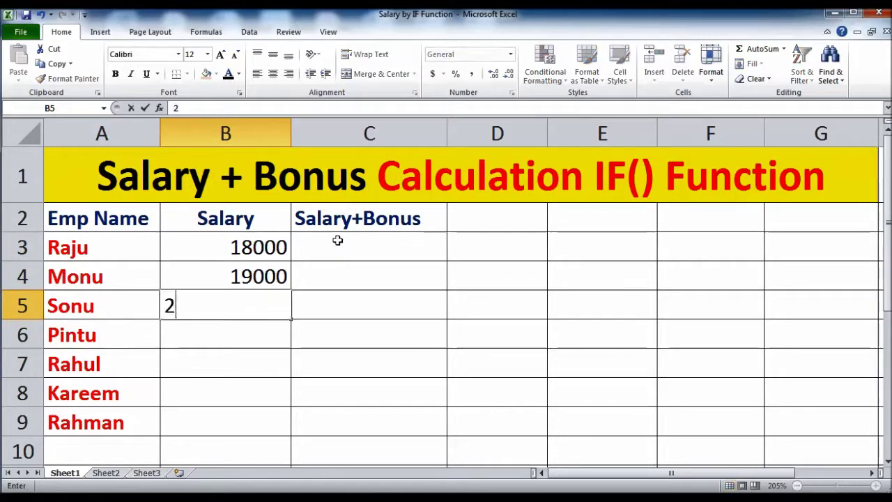
text(5000)
key(Return)
text(12)
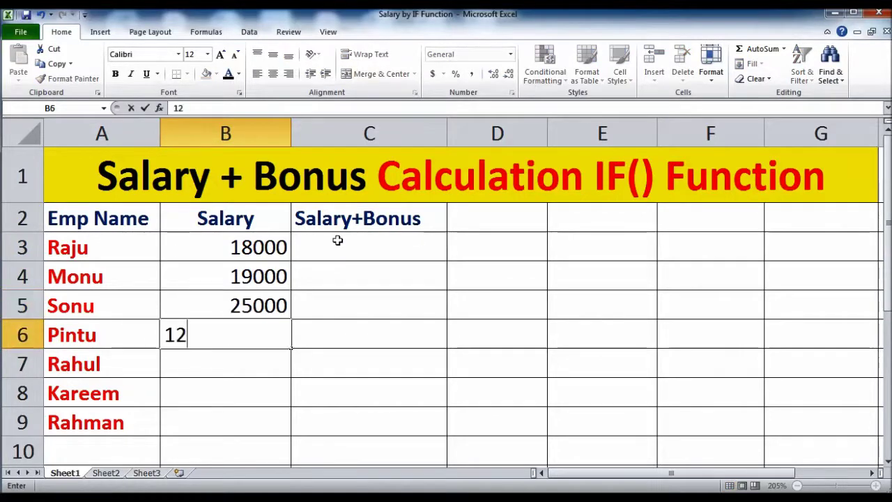
text(000)
key(Return)
Step: Enter salaries 17000, 21000 and 16000 into B7 through B9
text(1)
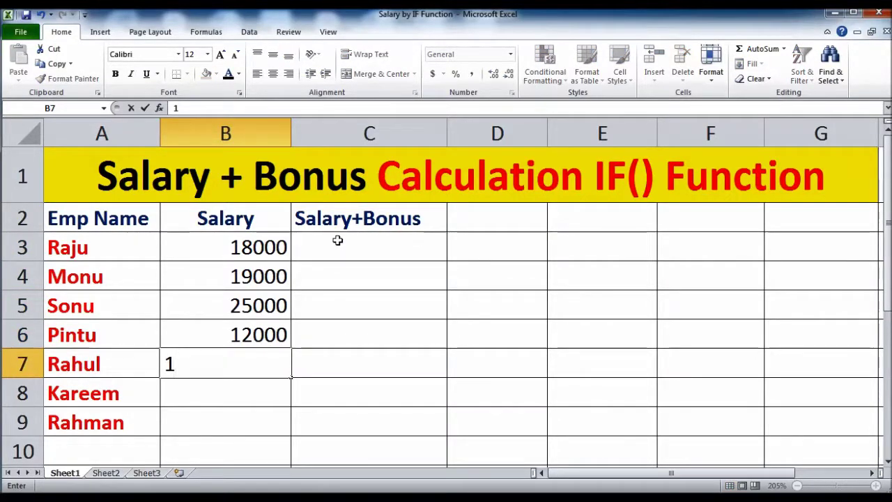
text(7000)
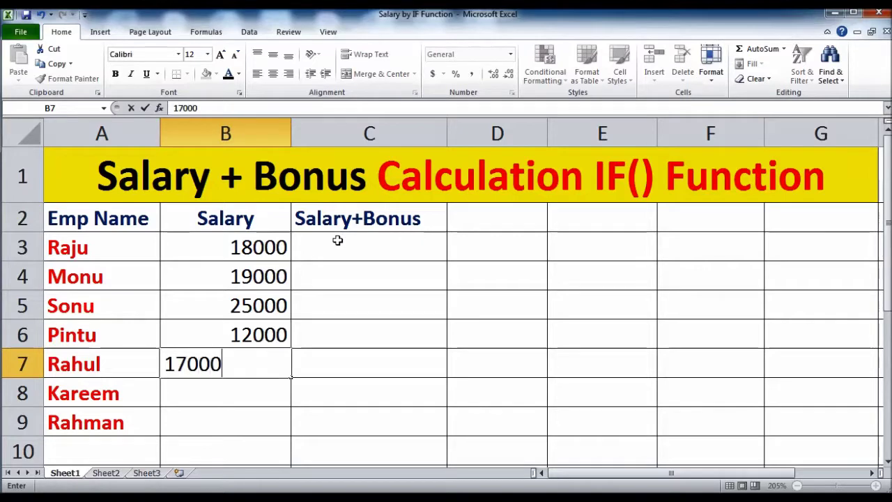
key(Return)
text(21000)
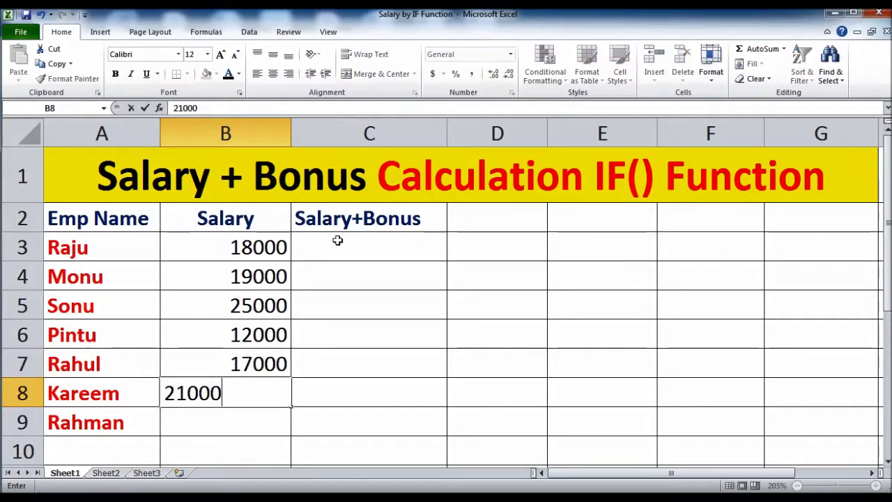
key(Return)
text(16000)
key(Return)
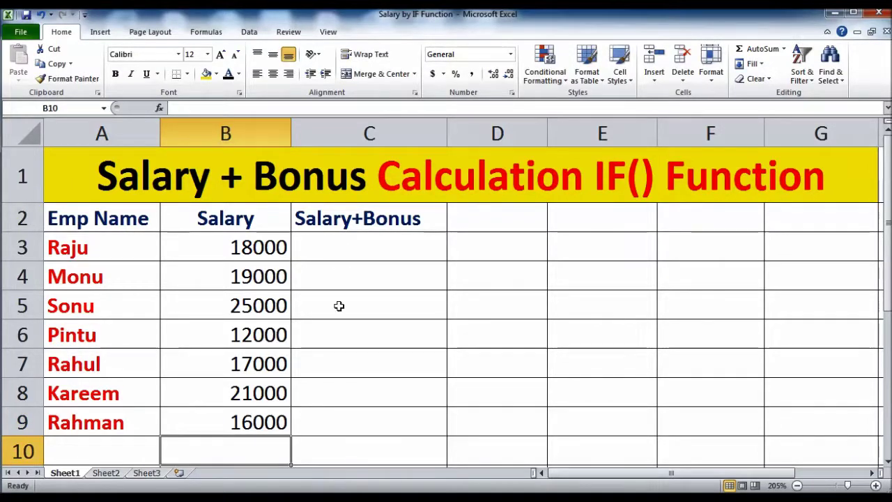
key(alt+Tab)
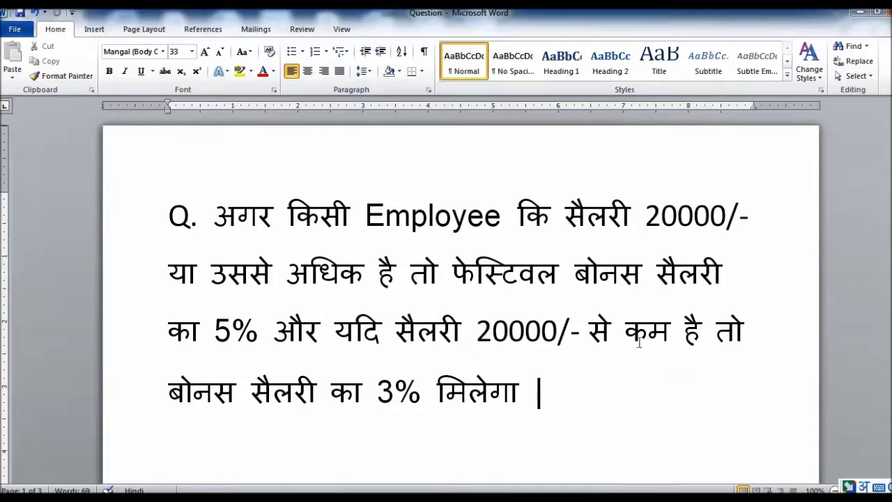
Step: Make the 5% on the question's third line red with Font Color
drag(378, 392, 422, 394)
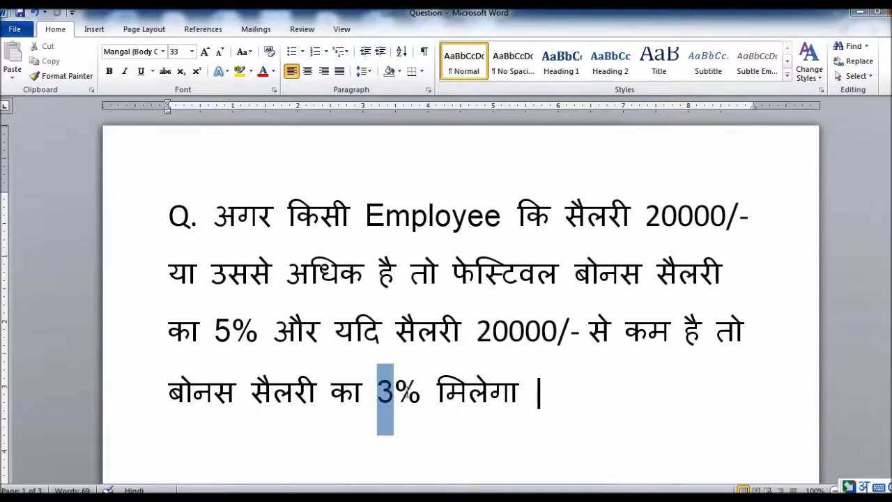
click(402, 415)
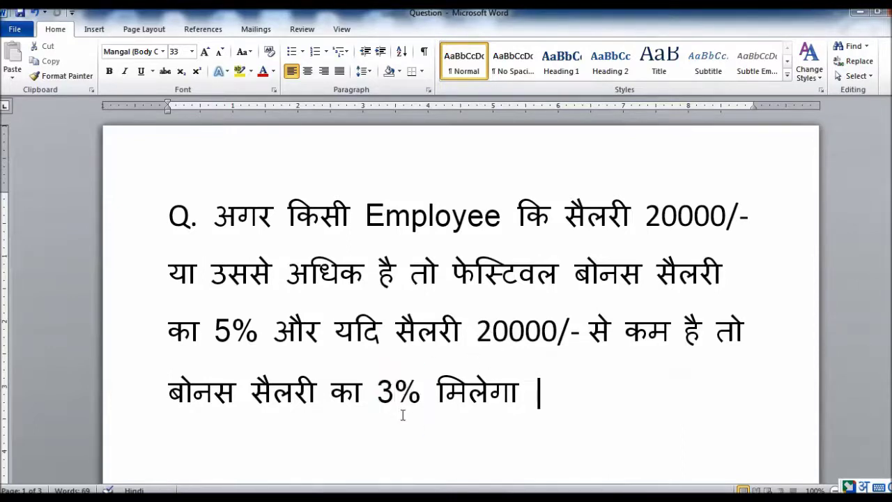
drag(214, 323, 258, 329)
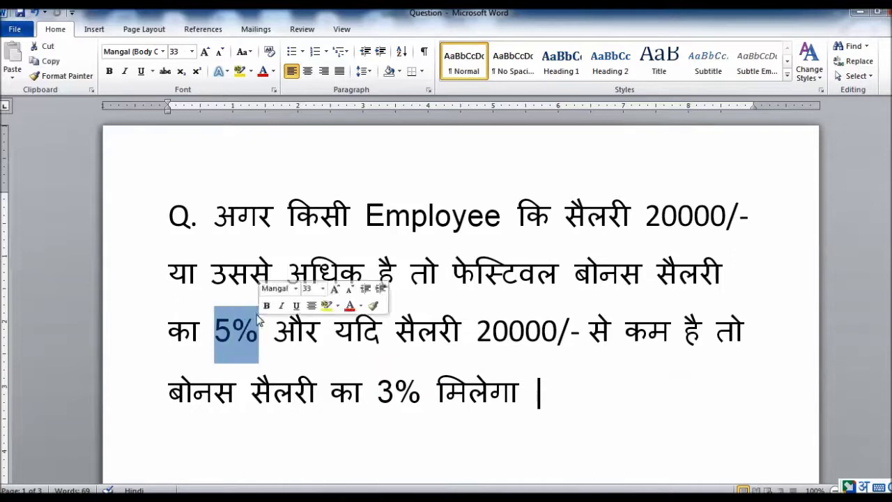
click(263, 71)
Step: Make the 3% on the question's last line red as well
drag(377, 392, 436, 394)
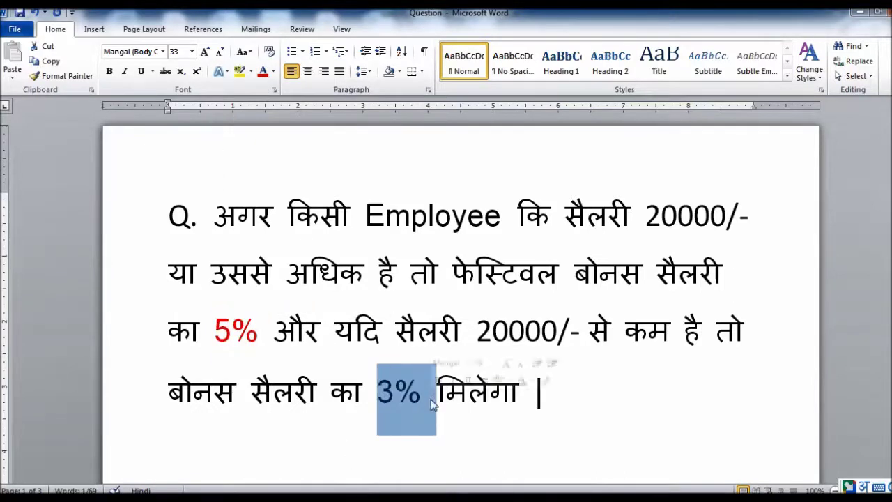
click(263, 71)
click(439, 391)
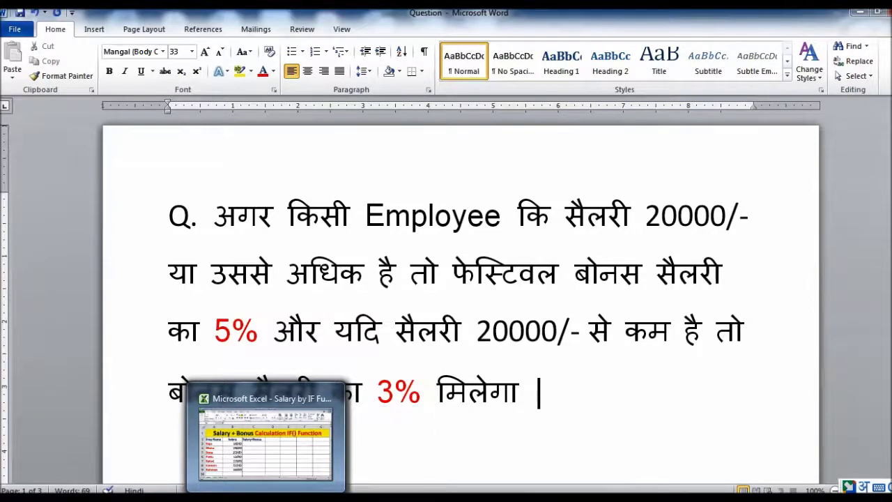
click(265, 442)
click(342, 251)
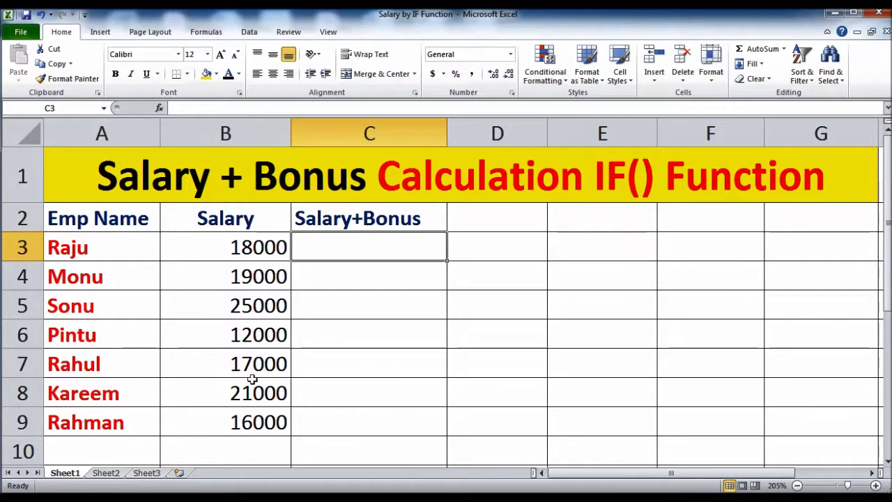
Step: In C3, start the formula =if(b3>=20000, testing Raju's salary against 20000
click(257, 250)
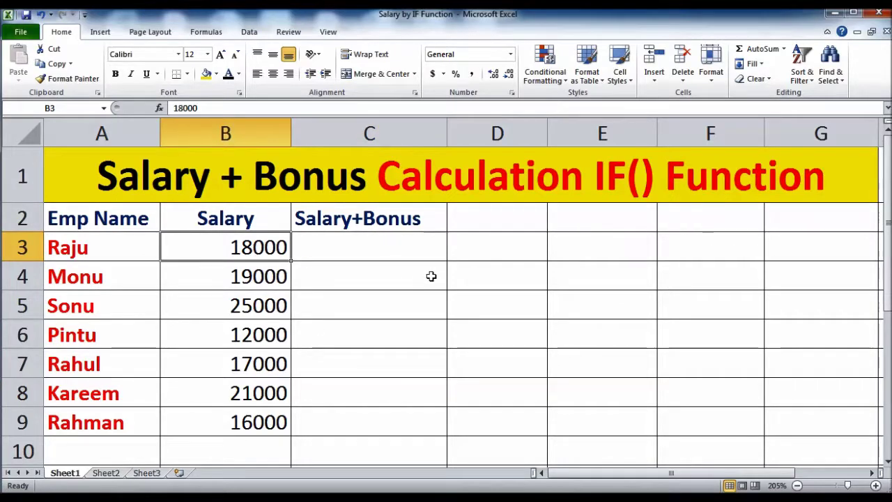
click(383, 257)
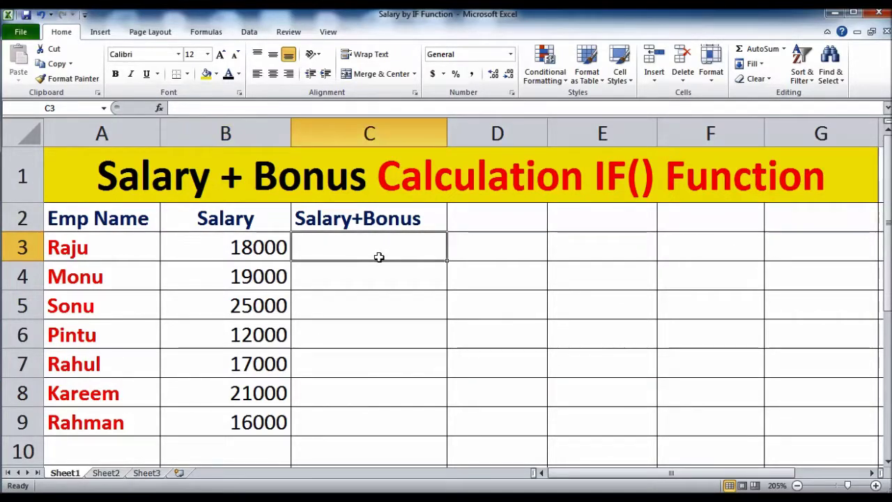
click(244, 253)
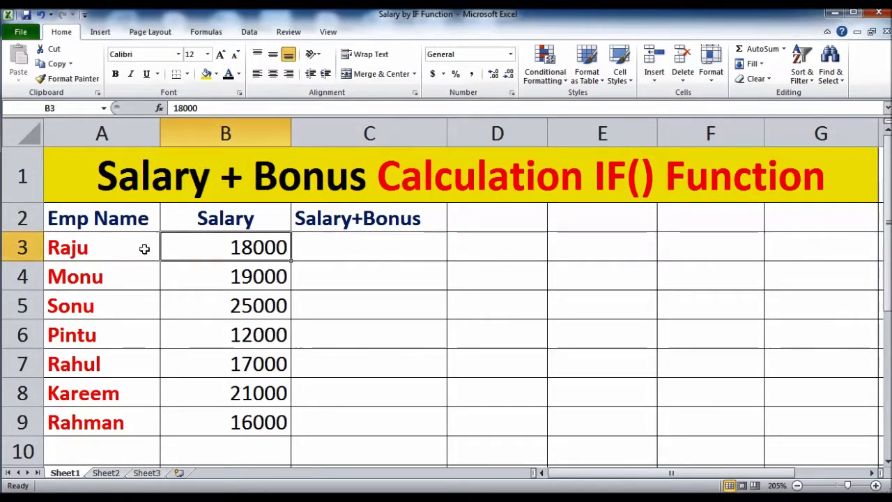
click(382, 244)
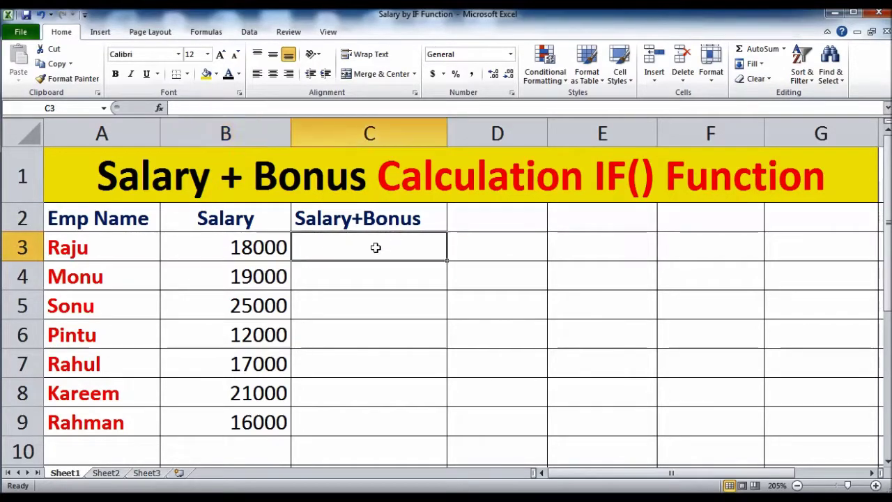
text(=if)
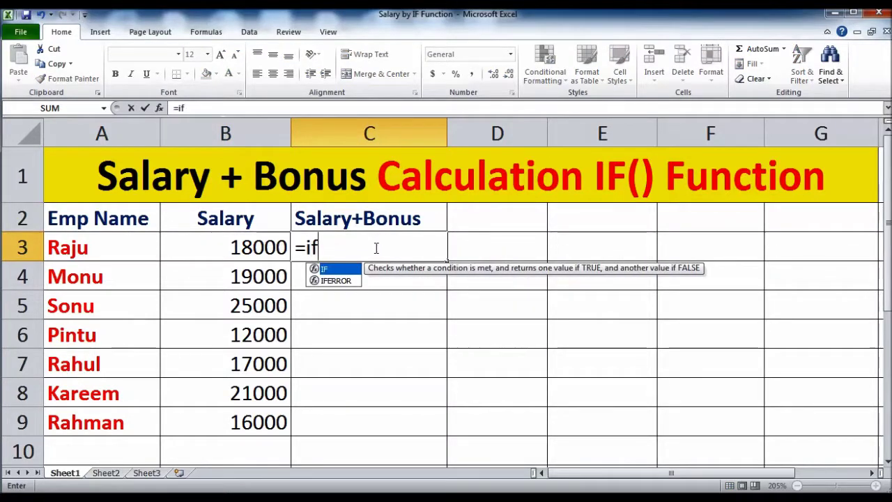
text((b3)
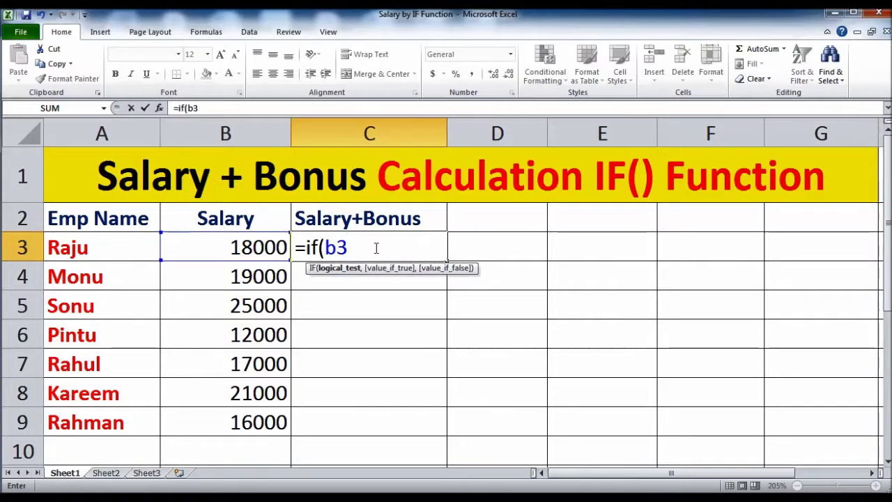
text(>=)
text(20000)
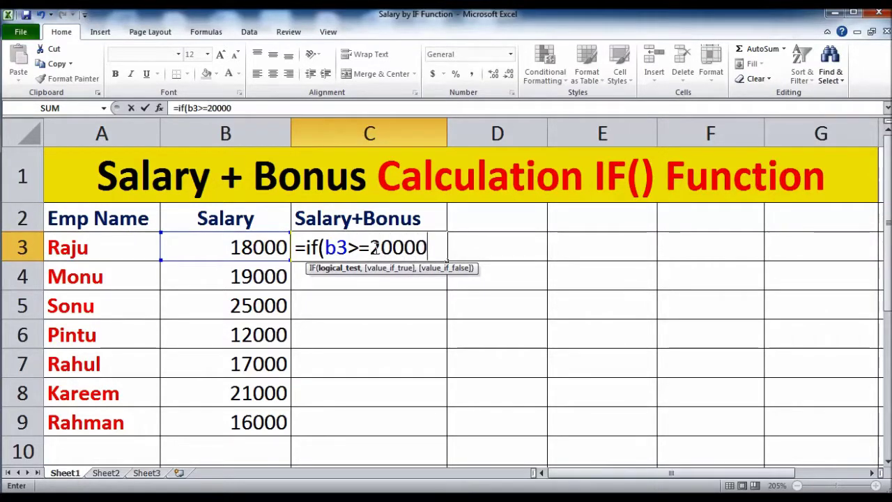
key(BackSpace)
key(BackSpace)
key(BackSpace)
key(BackSpace)
key(BackSpace)
key(BackSpace)
text(20000)
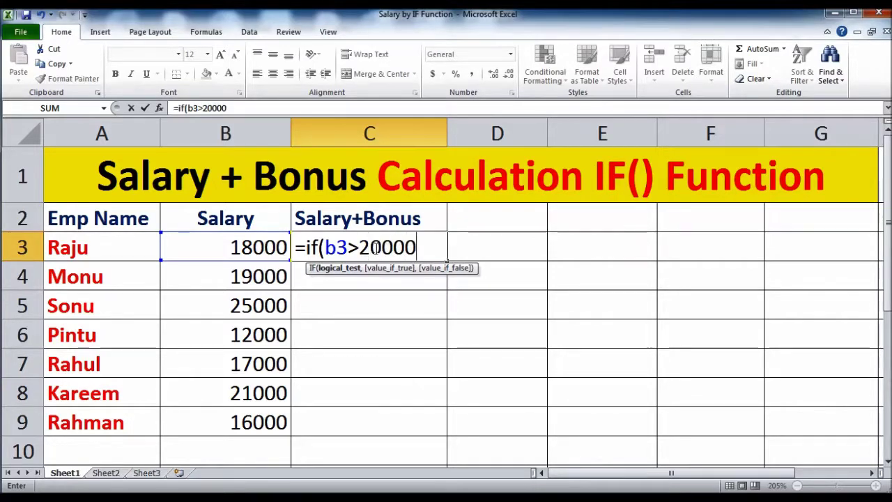
key(BackSpace)
key(BackSpace)
key(BackSpace)
key(BackSpace)
key(BackSpace)
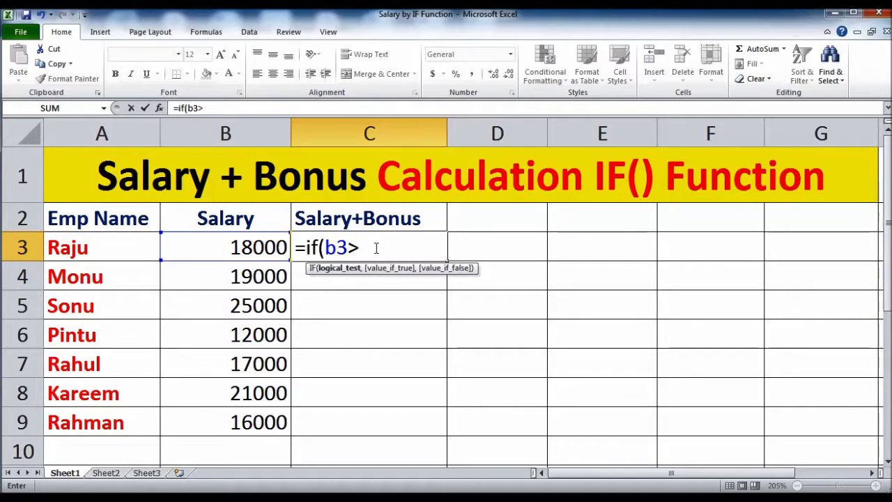
text(=20000)
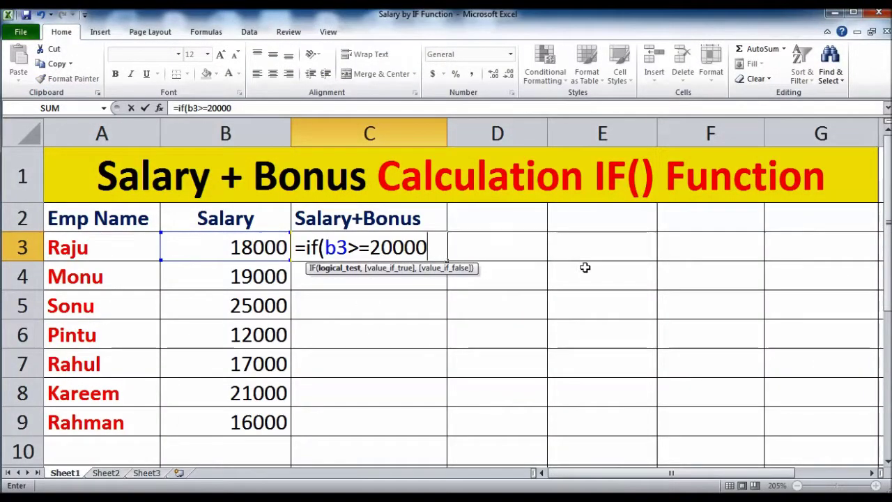
text(,)
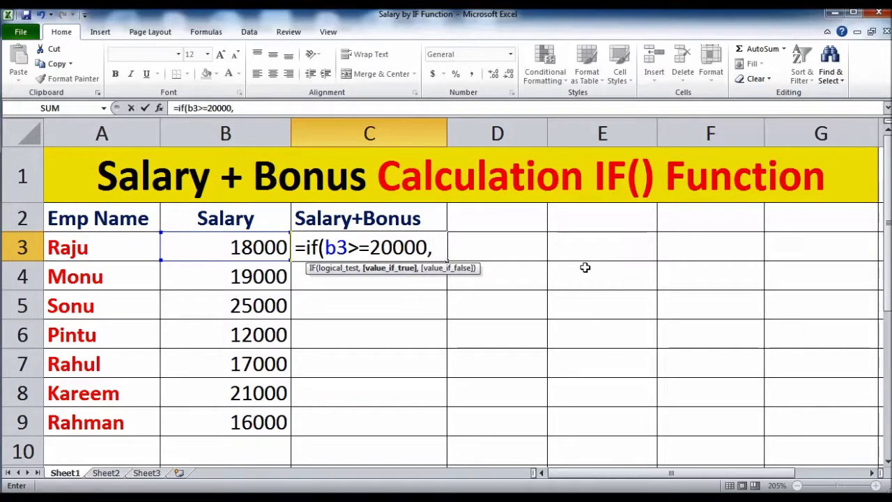
Step: Complete C3 as =if(b3>=20000,b3+(b3*.05),b3+(b3*.03)), returning 18540
text(b)
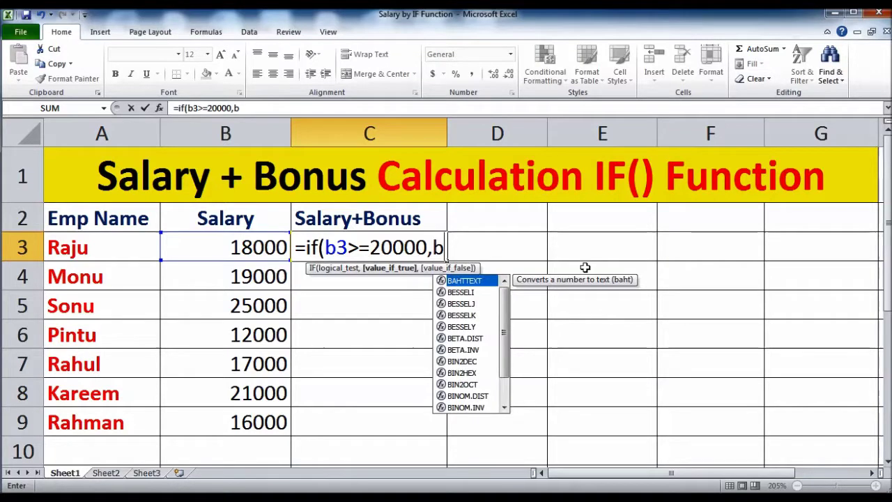
text(3)
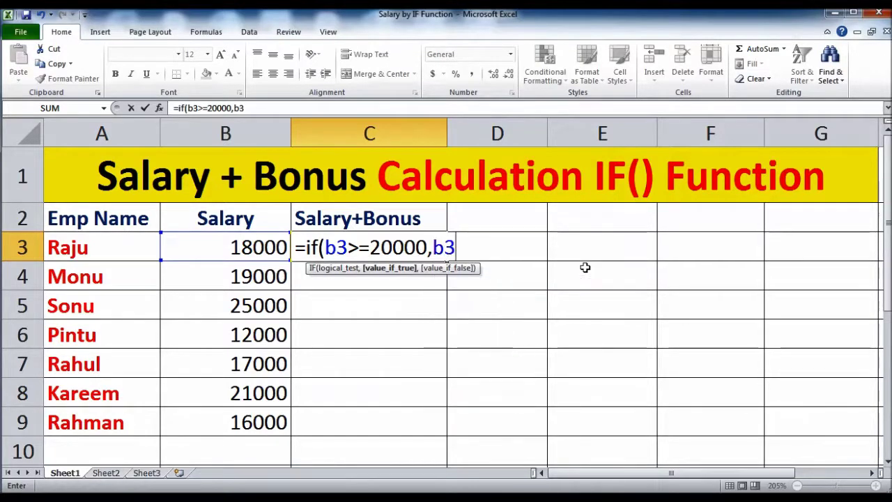
text(+)
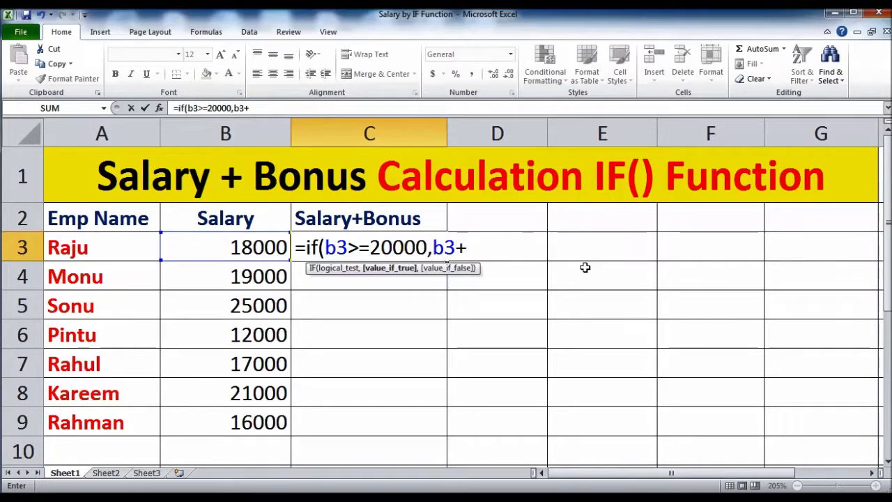
text((b)
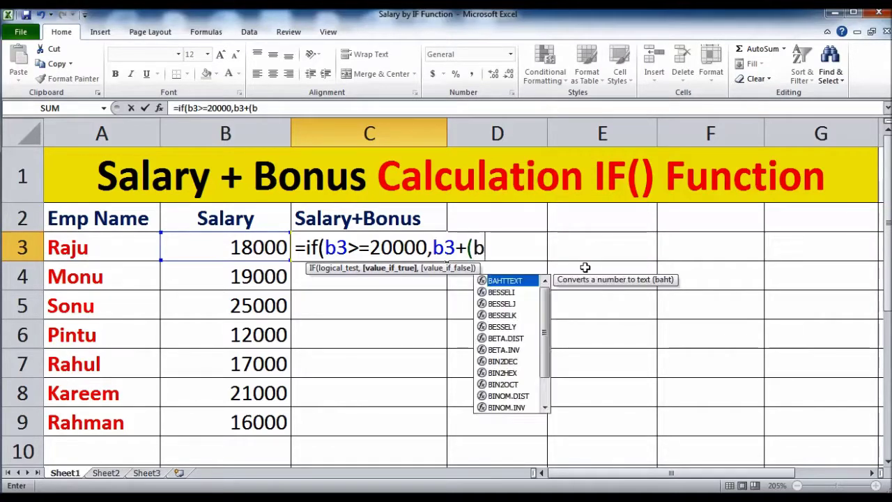
text(3)
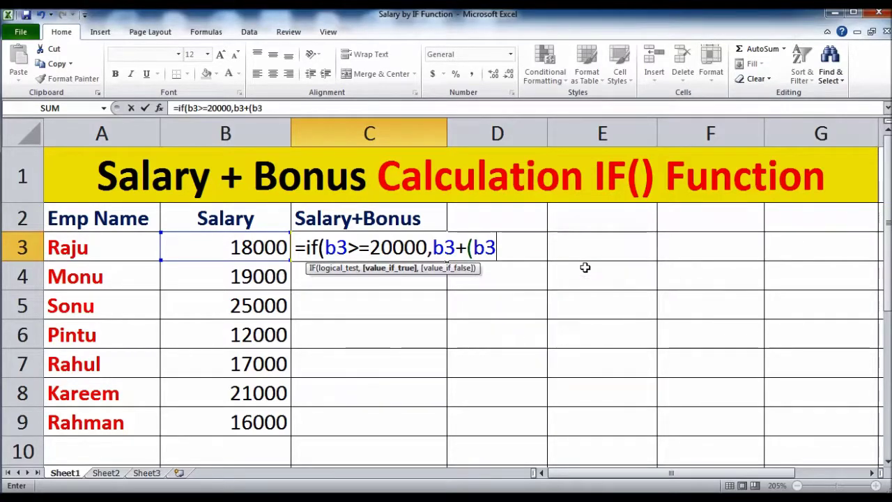
text(*)
text(.05))
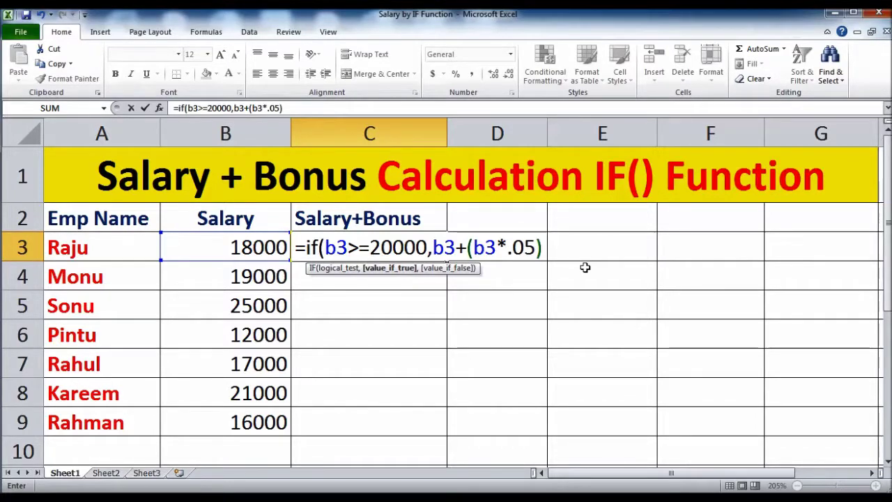
text(,)
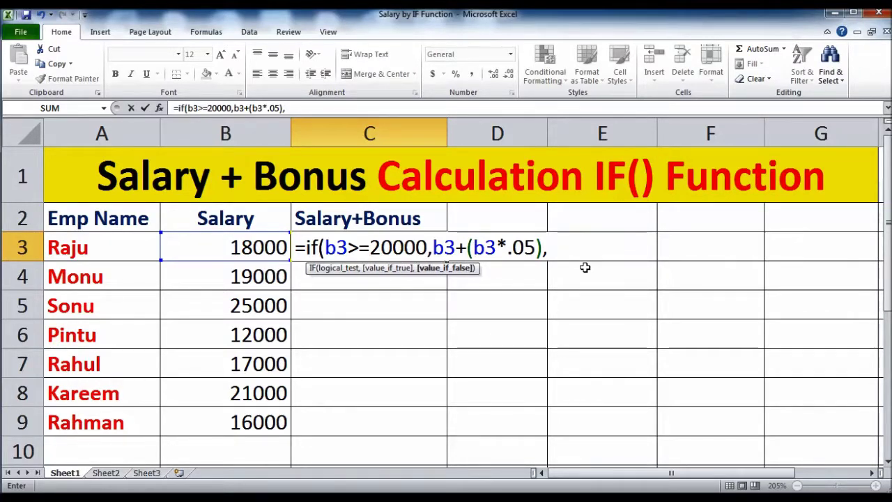
text(b3+)
text((b3*)
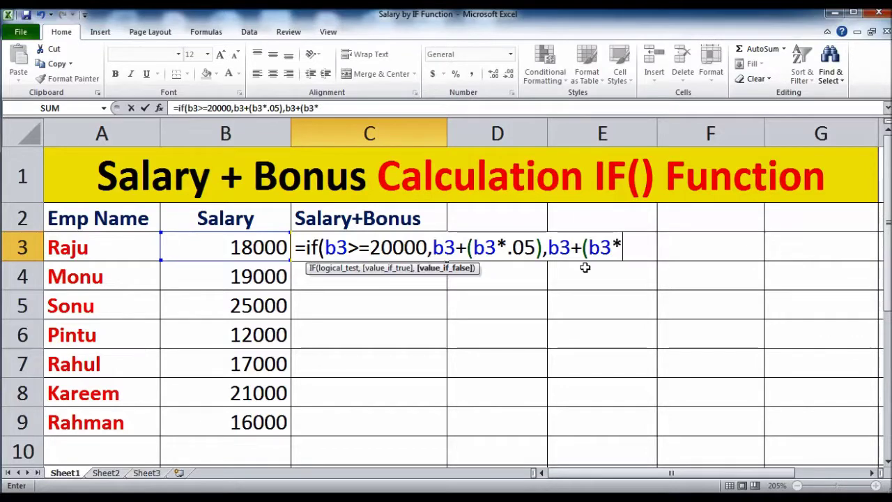
text(.03)))
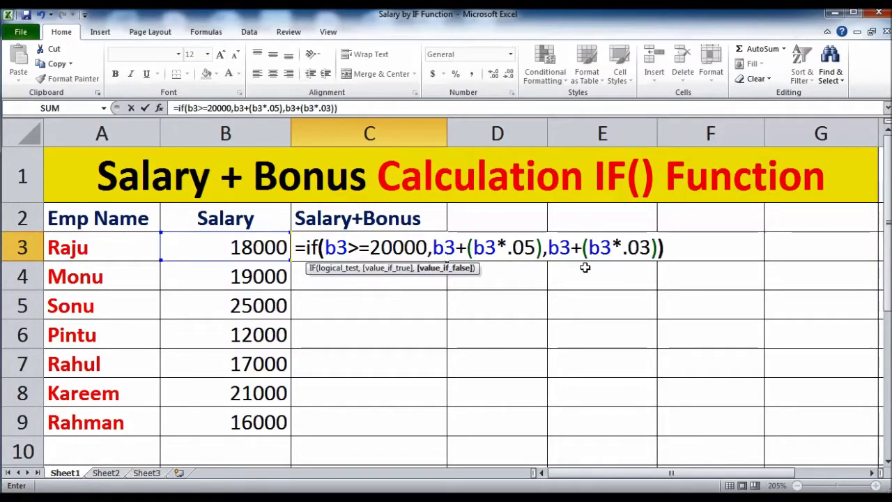
key(Return)
key(Up)
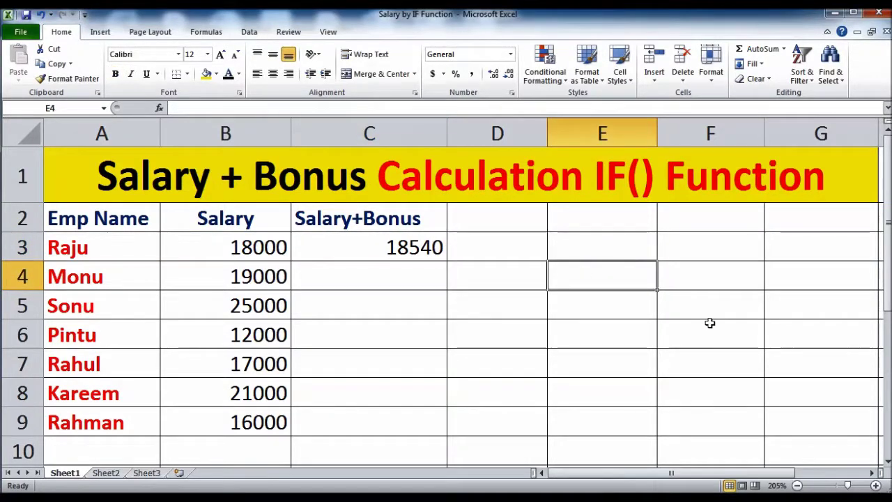
Step: Type the plain-text expression b3+(b3*0.05) into D4
key(Left)
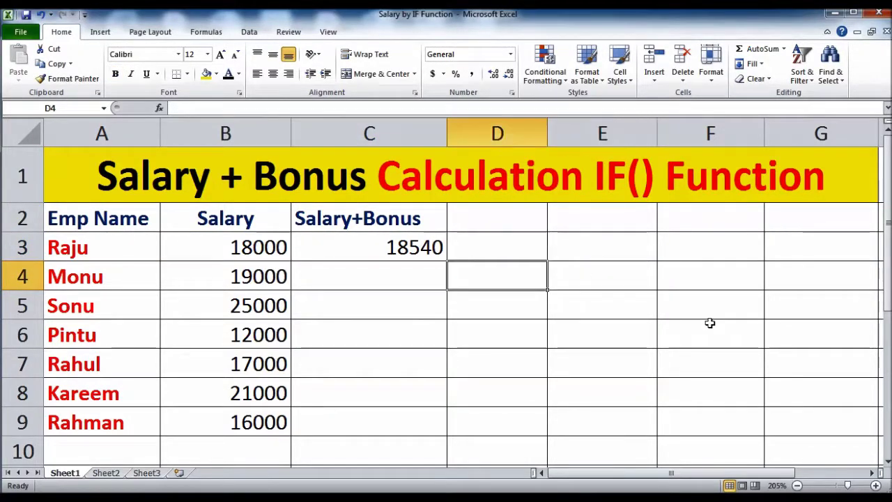
text(b)
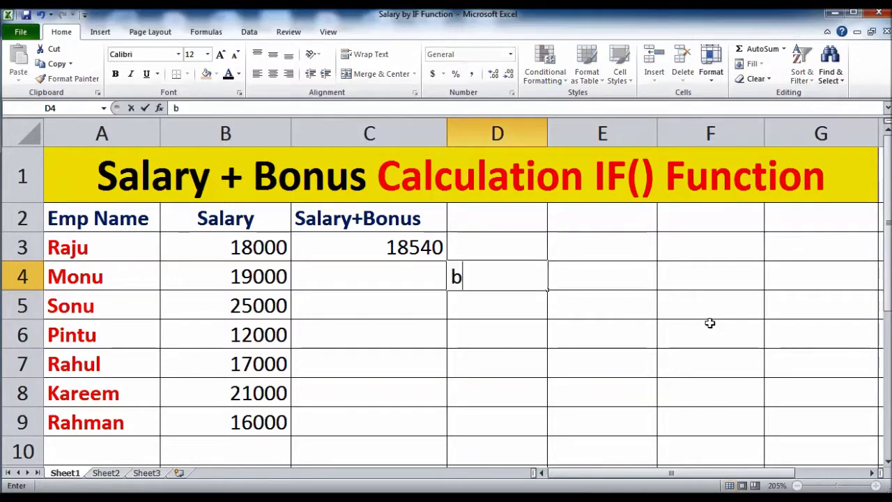
text(3+)
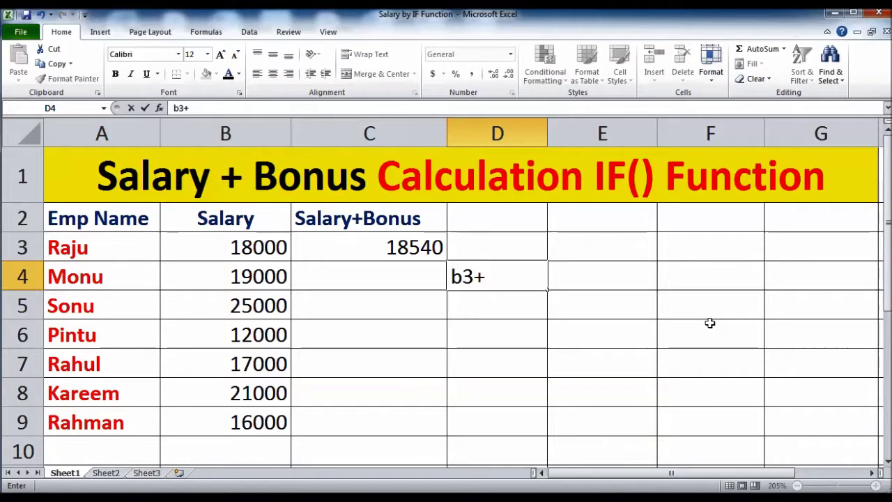
text((b3*)
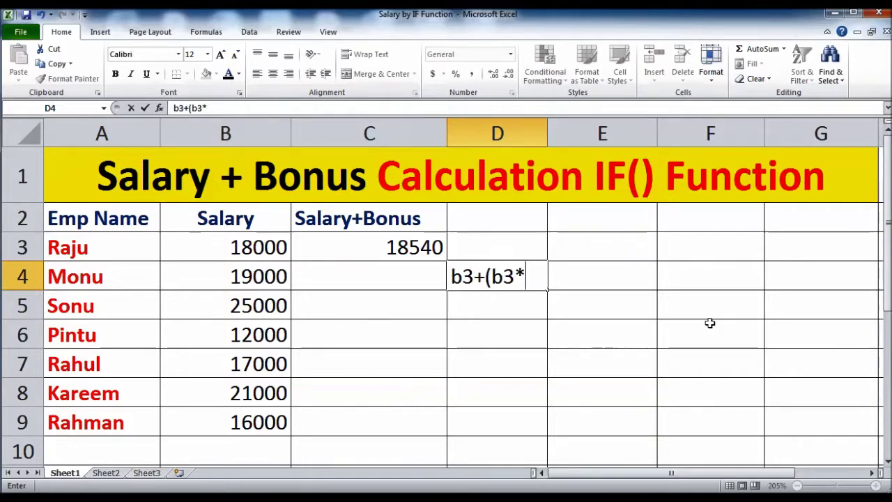
text(0.05)
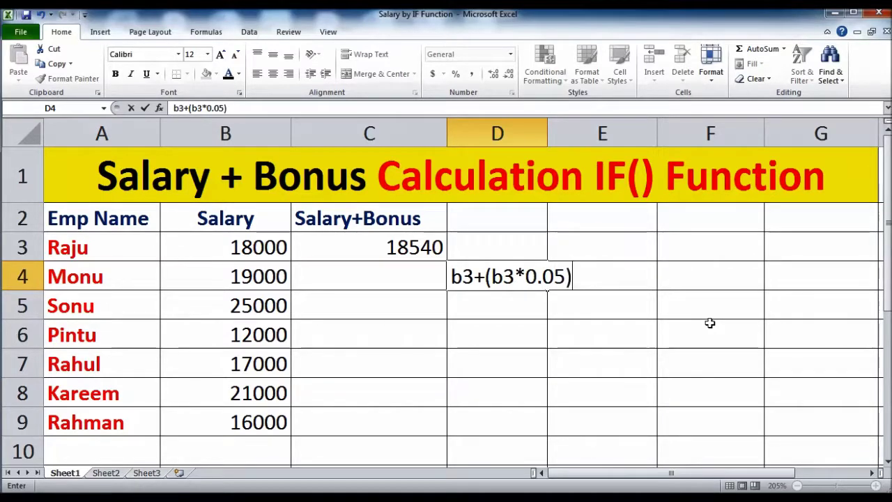
key(Return)
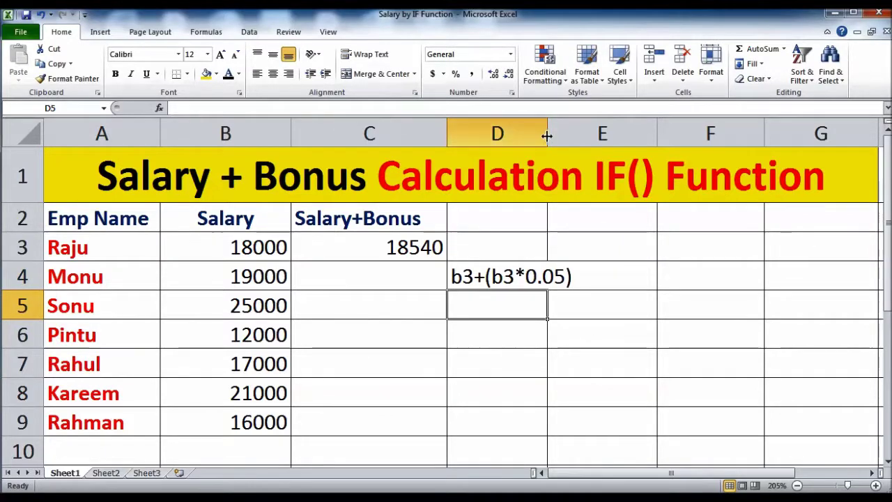
Step: Autofit column D to its text and enter 5/100 in E3
double_click(547, 136)
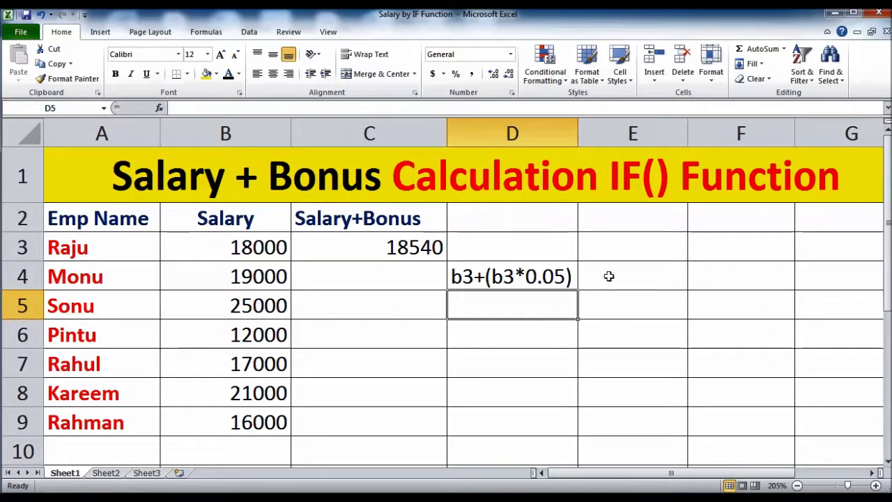
click(638, 244)
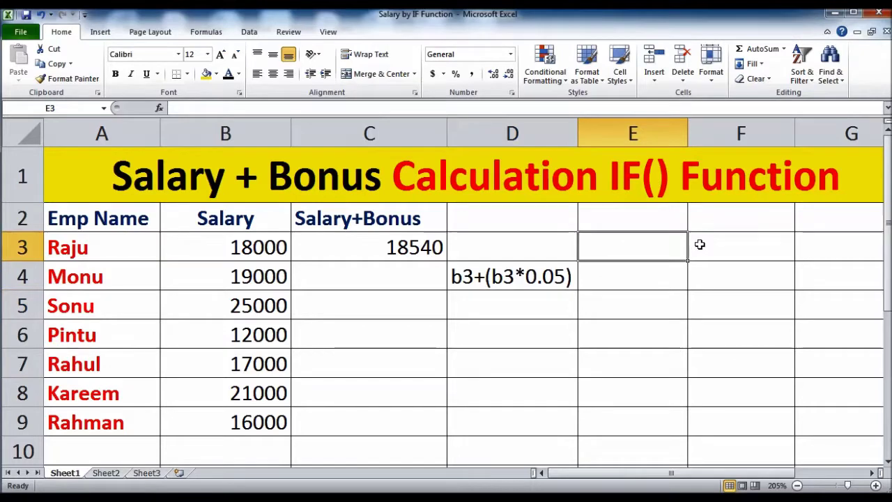
text(5/)
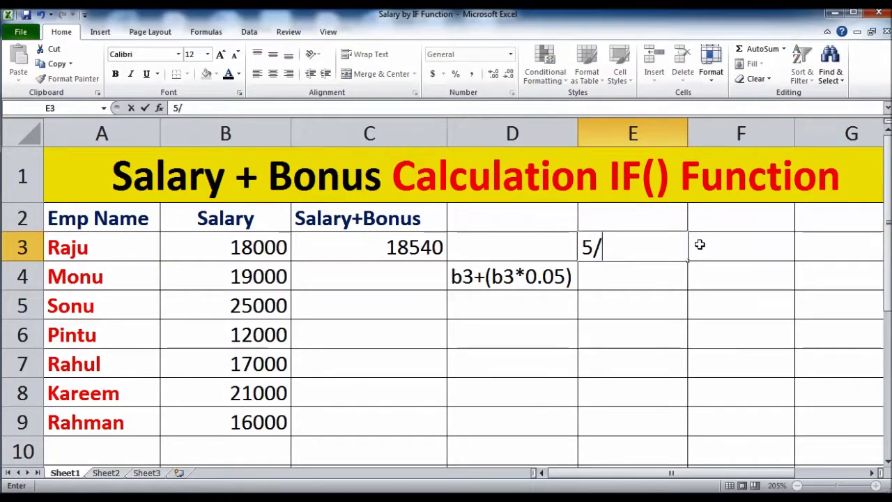
text(100)
key(Return)
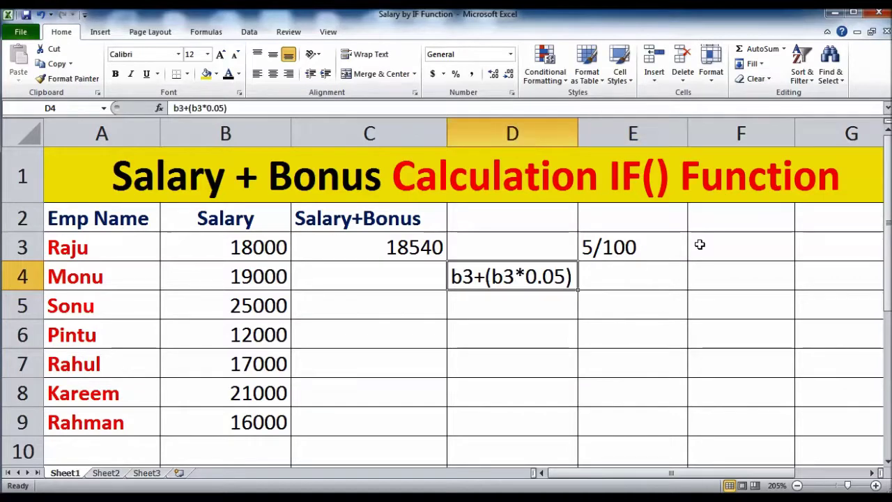
Step: Turn E3 into the formula =5/100 so it displays 0.05
key(Up)
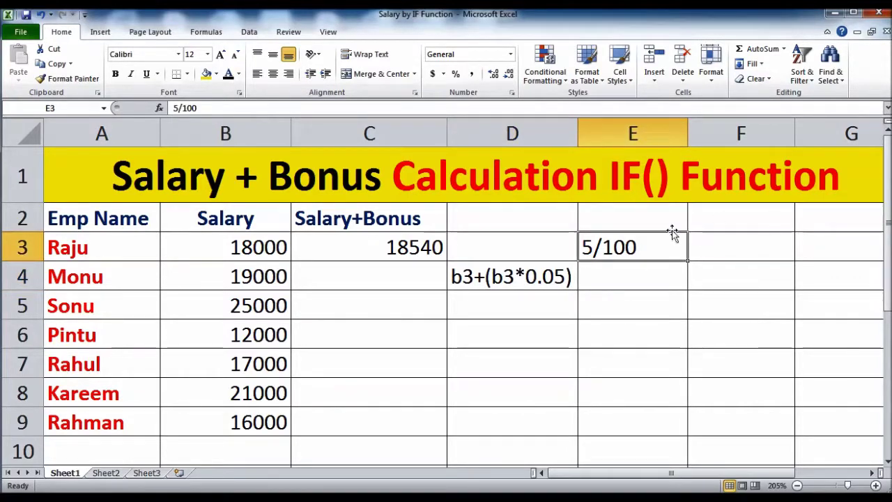
double_click(585, 248)
text(=)
key(Return)
click(670, 247)
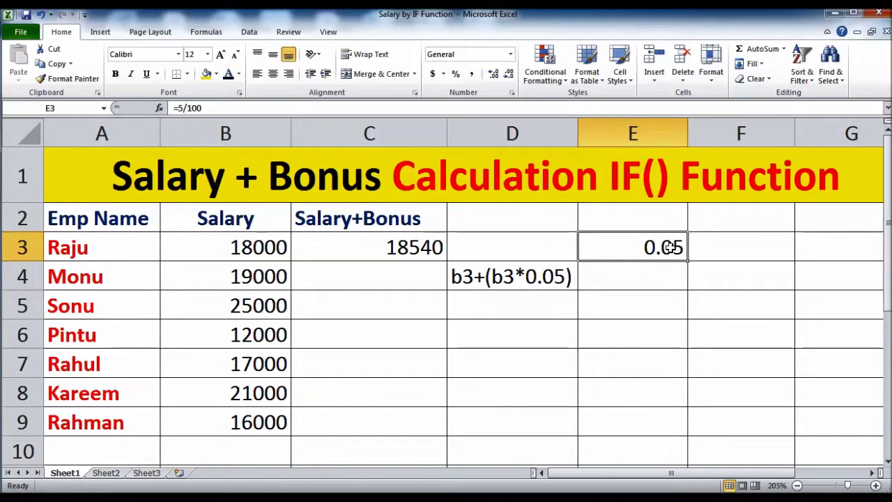
double_click(669, 248)
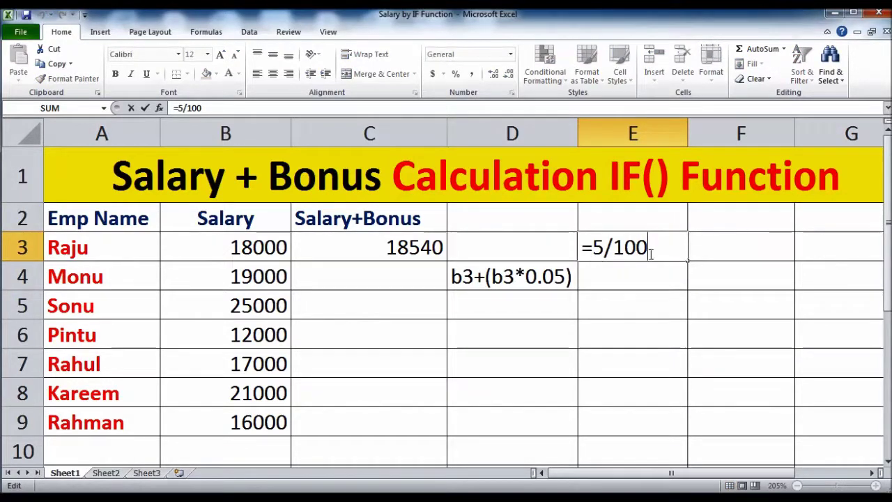
click(603, 279)
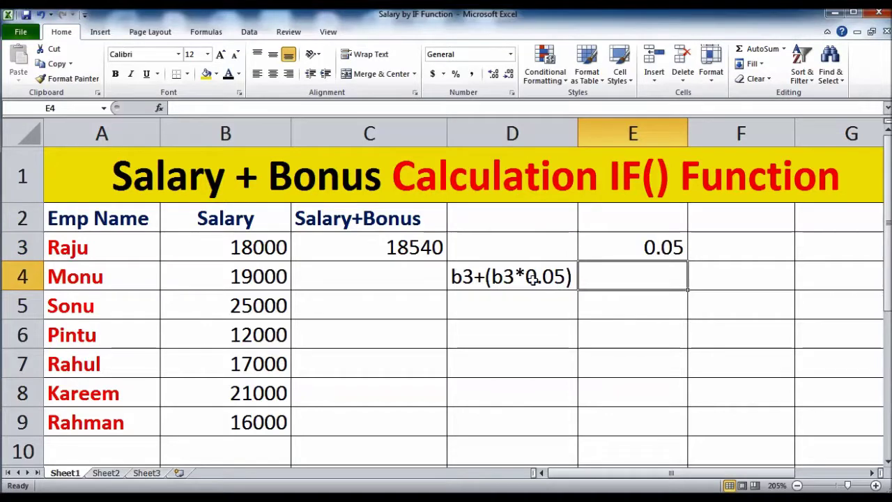
double_click(667, 249)
click(530, 277)
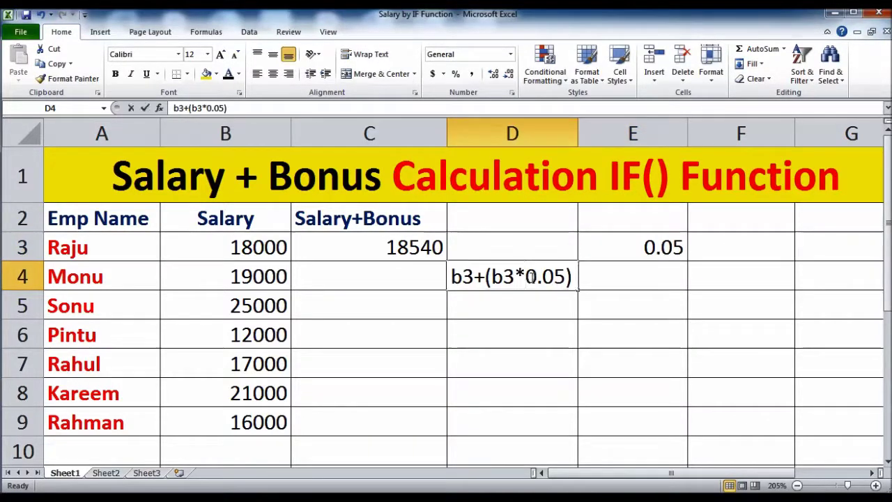
Step: Edit D4's note so it reads b3+(b3*.05)
double_click(528, 277)
key(Delete)
key(Delete)
key(Delete)
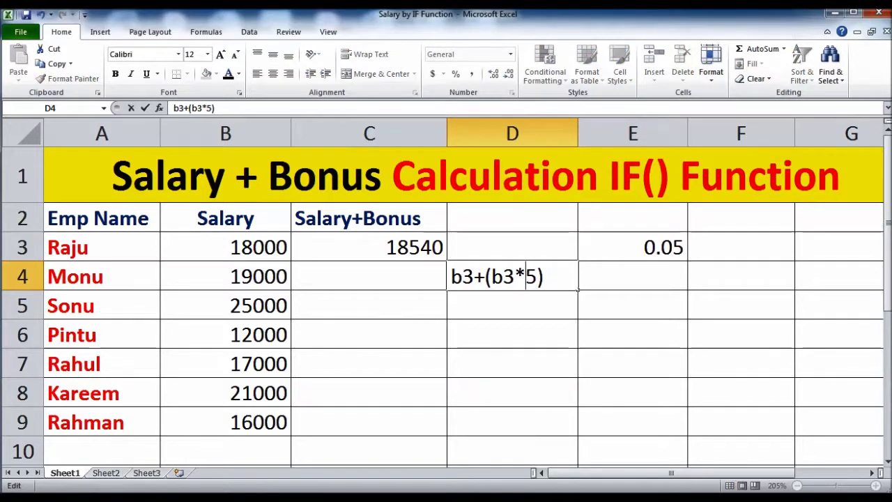
text(/100)
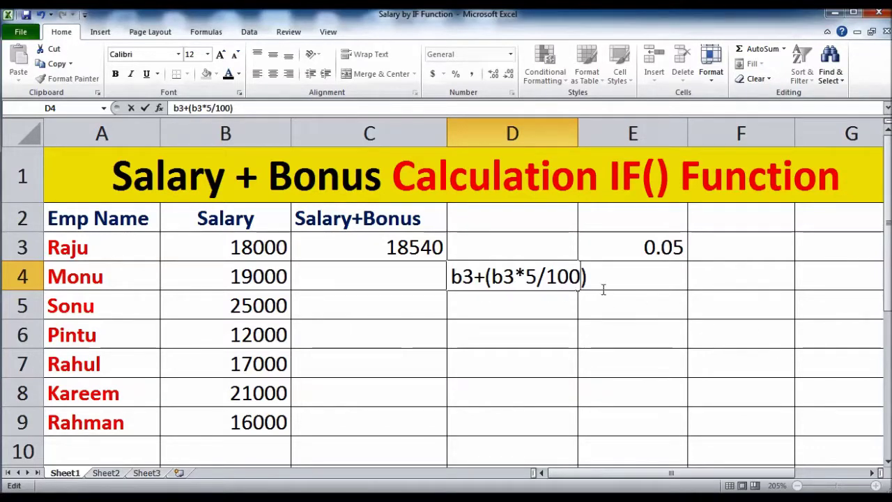
key(BackSpace)
key(BackSpace)
key(BackSpace)
key(BackSpace)
key(BackSpace)
text(.05)
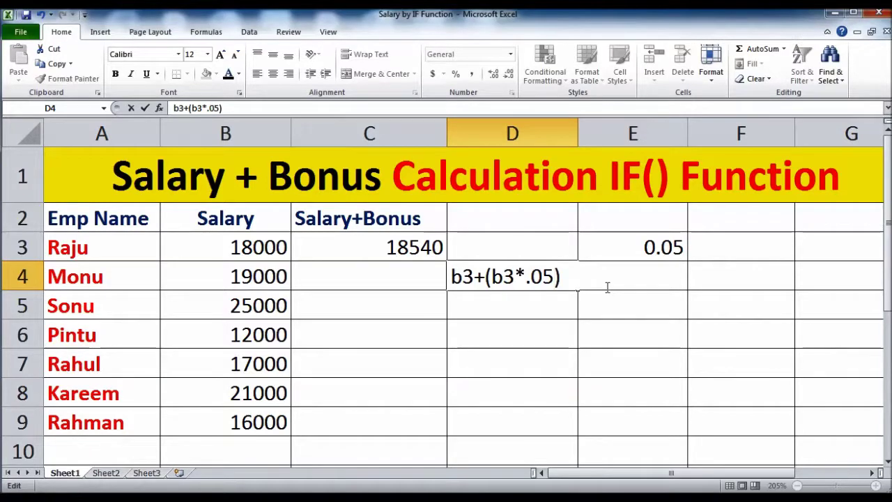
key(Return)
Step: Remove the stray apostrophe from E3 so =5/100 still shows 0.05
double_click(639, 247)
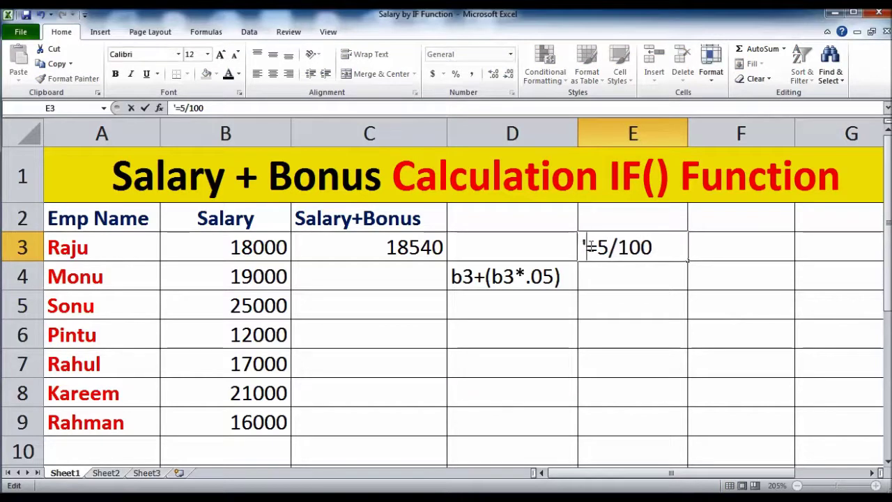
click(645, 294)
double_click(589, 247)
text(')
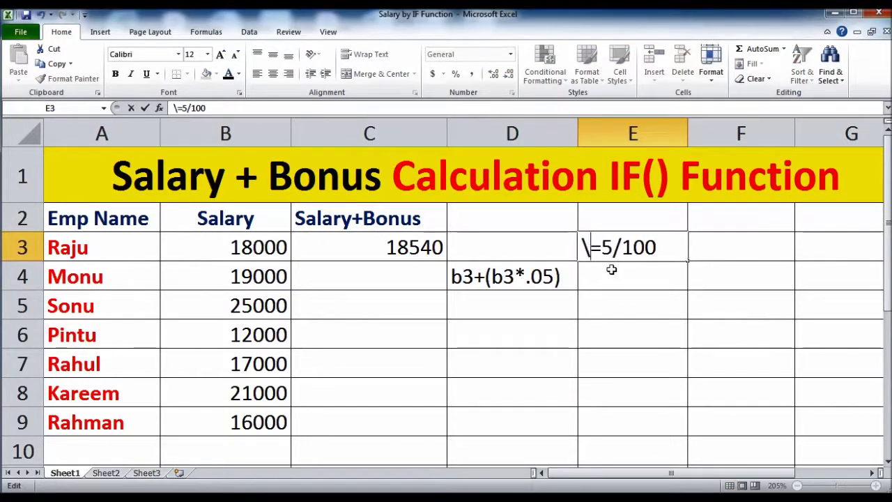
key(BackSpace)
key(Return)
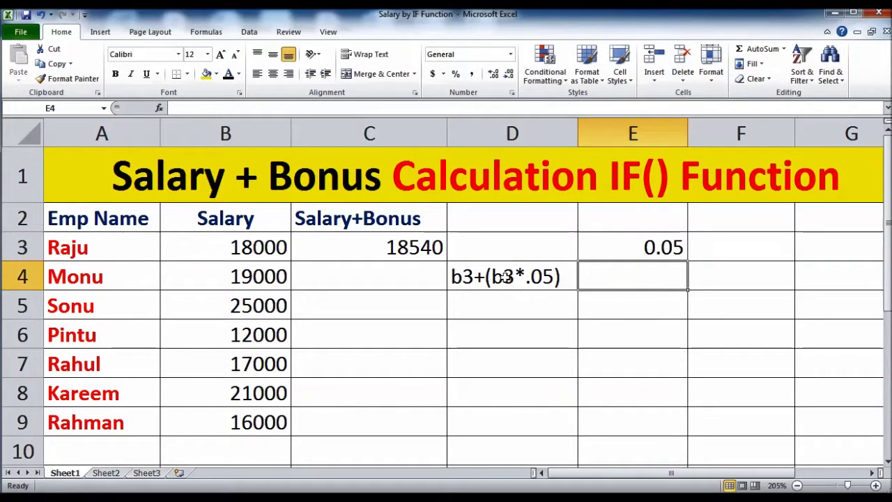
click(492, 276)
click(514, 300)
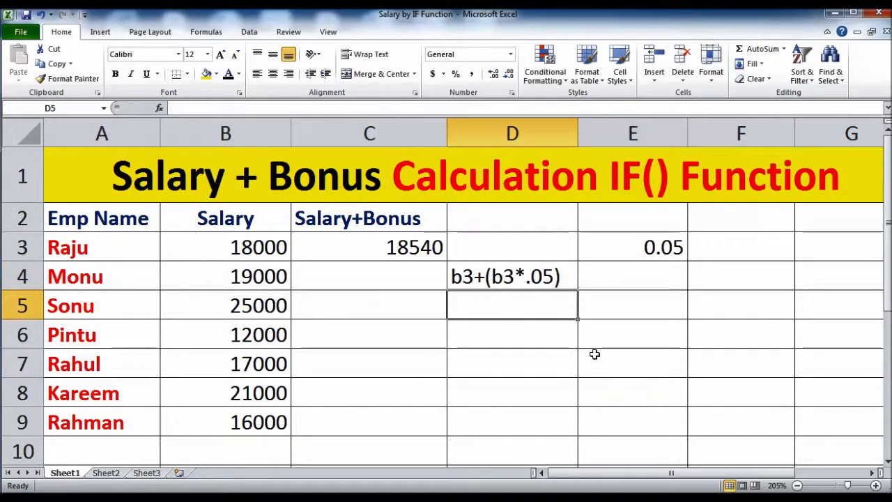
Step: Create the 3% note in D5 by adapting the autocompleted 5% expression
text(b3)
key(Tab)
key(Left)
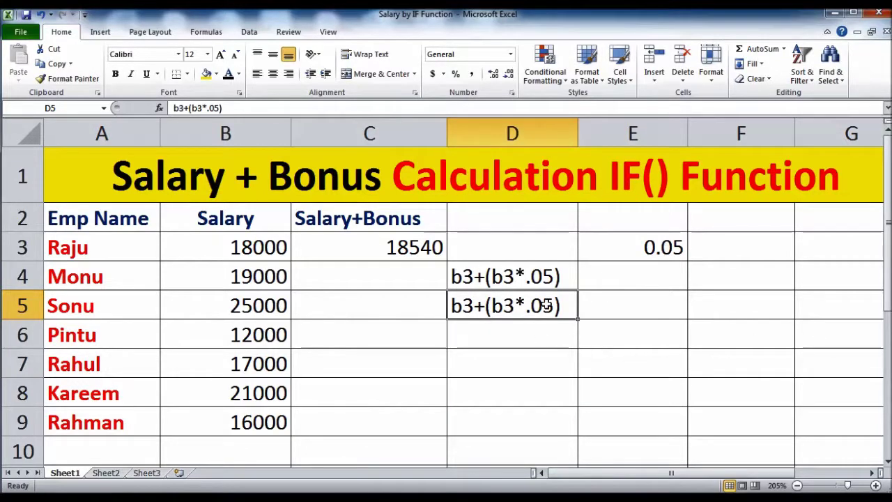
key(F2)
key(BackSpace)
key(BackSpace)
text(3))
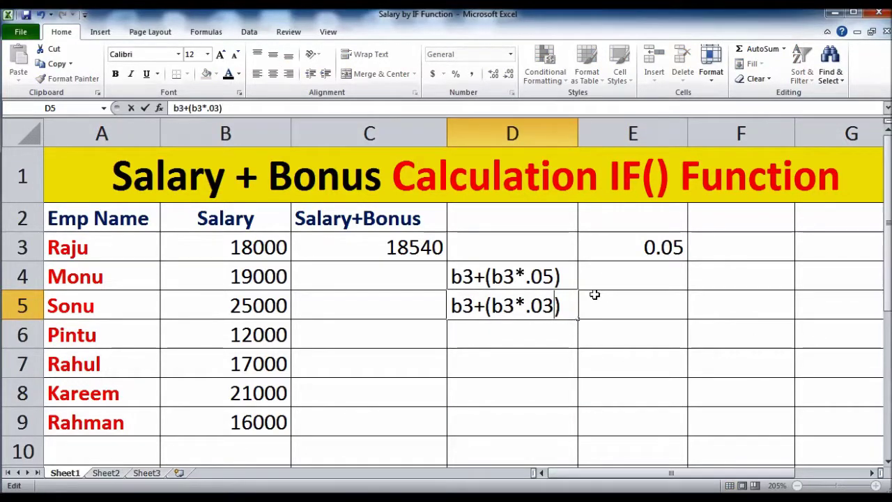
key(Return)
Step: Enter =3/100 in E5 to show 0.03, and move 0.05 from E3 to E4
click(631, 303)
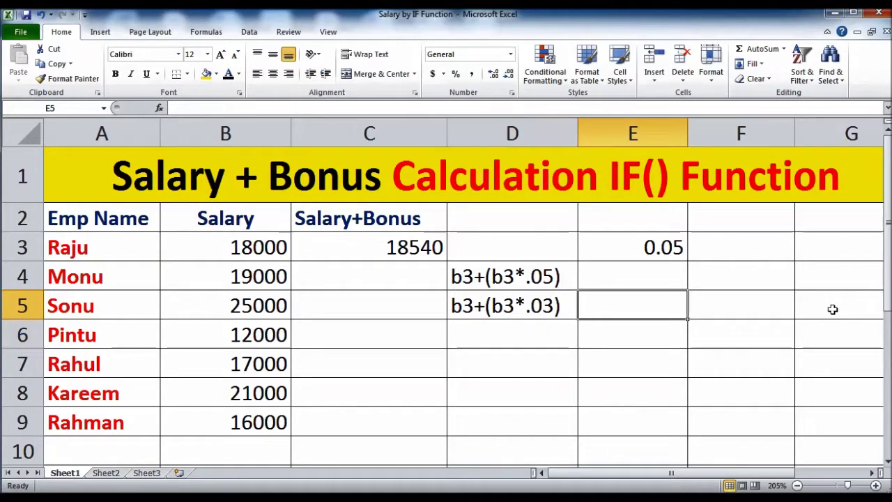
text(=3/100)
key(Return)
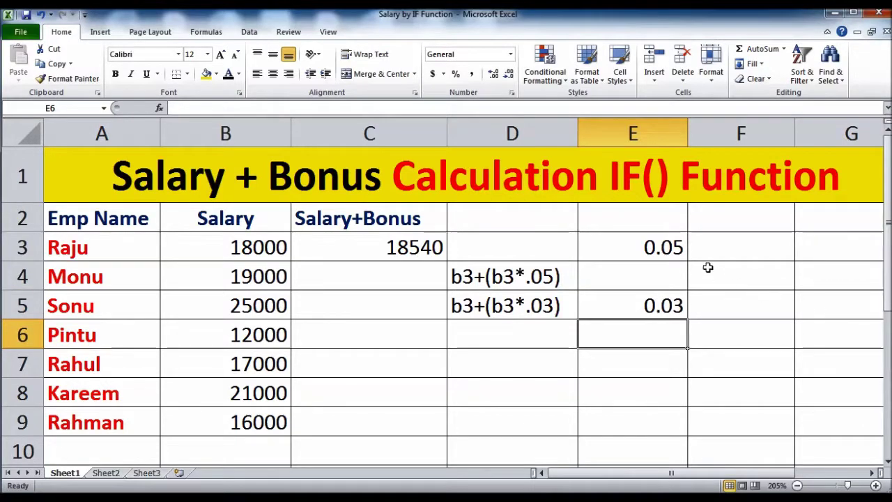
click(666, 246)
drag(668, 262, 698, 293)
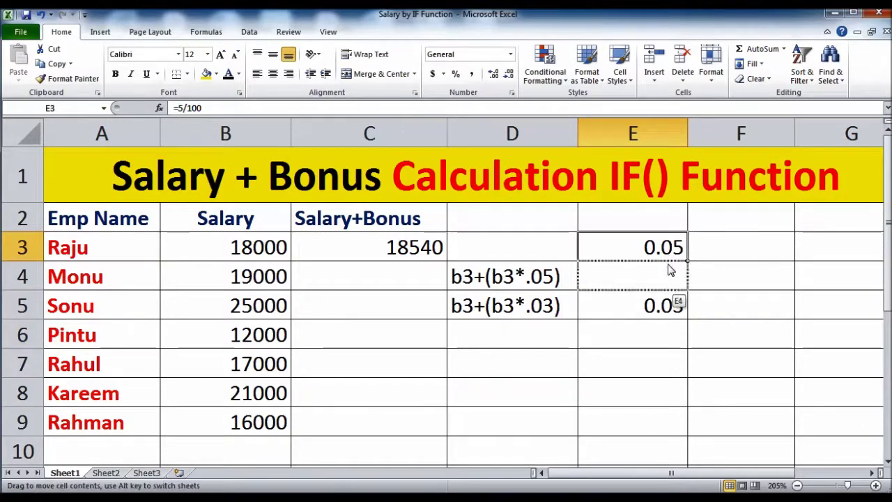
click(726, 365)
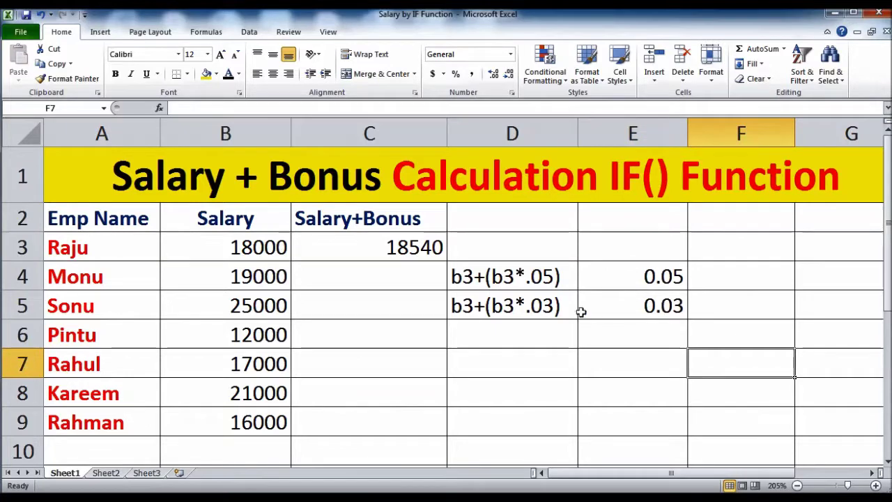
double_click(523, 308)
key(Delete)
key(Delete)
key(Right)
text(/100)
key(Return)
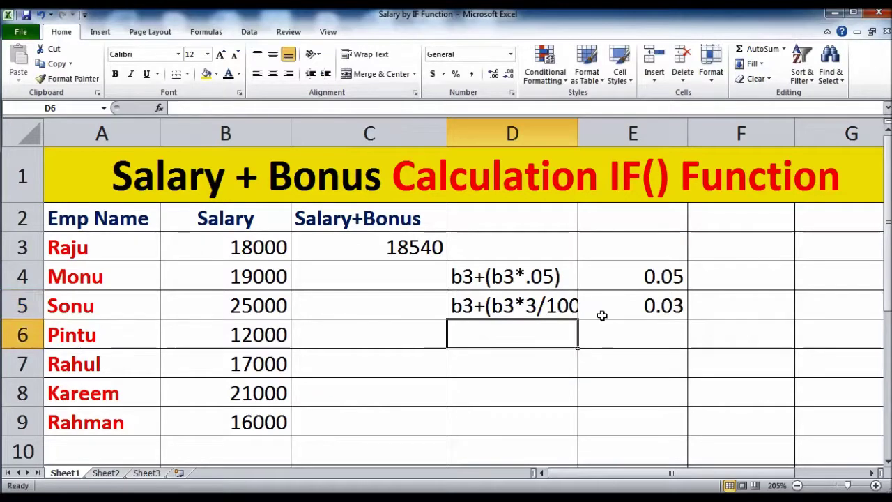
double_click(525, 307)
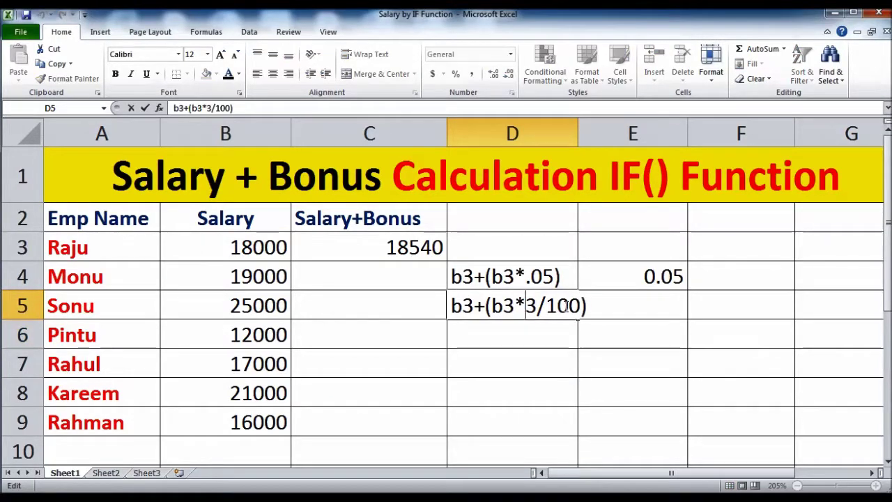
key(Delete)
key(Delete)
key(Delete)
key(Delete)
key(Delete)
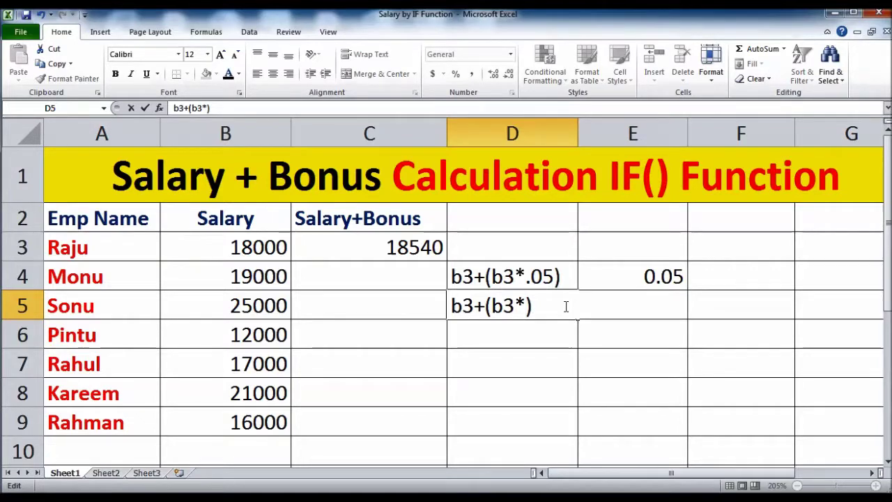
text(.03)
key(Return)
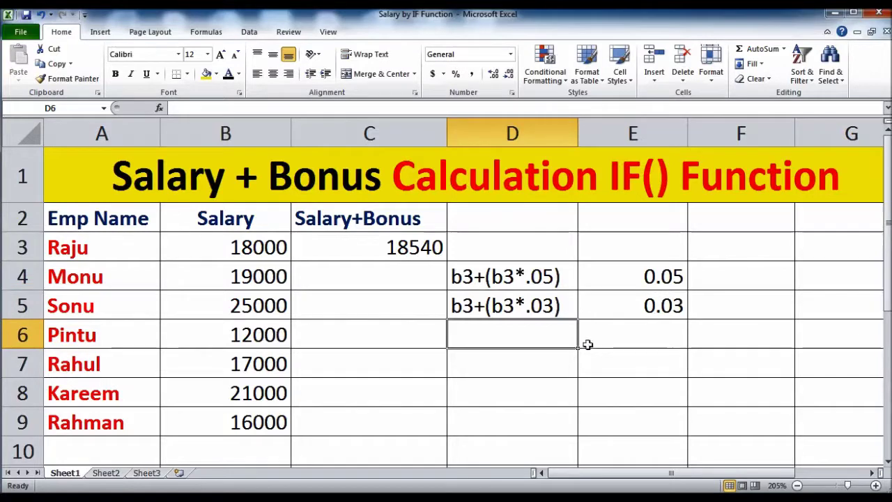
double_click(659, 282)
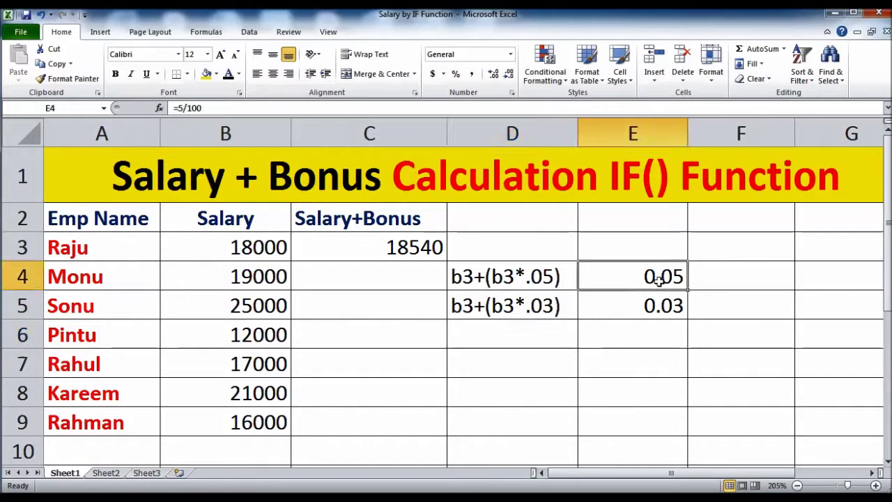
key(Return)
double_click(624, 309)
key(Return)
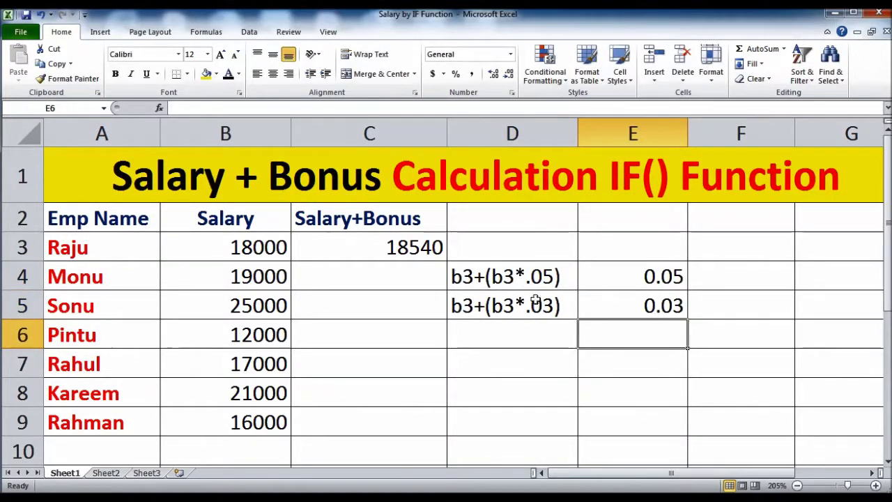
double_click(389, 255)
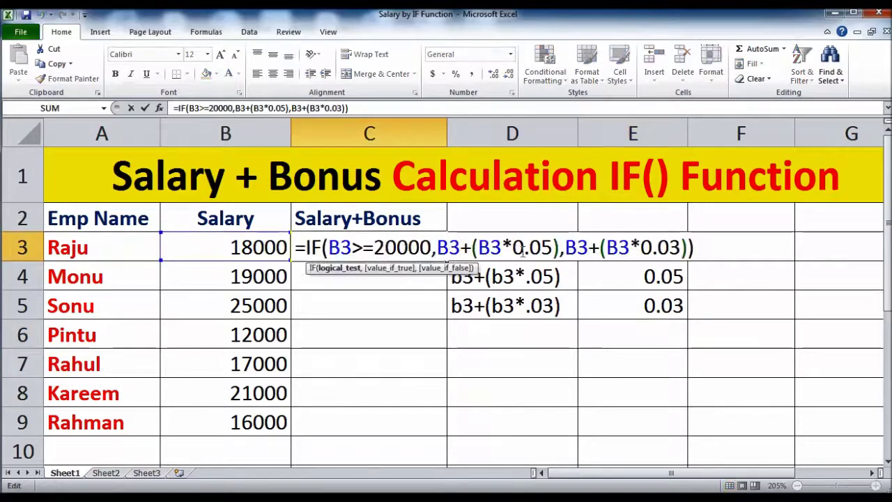
click(532, 311)
drag(505, 277, 586, 306)
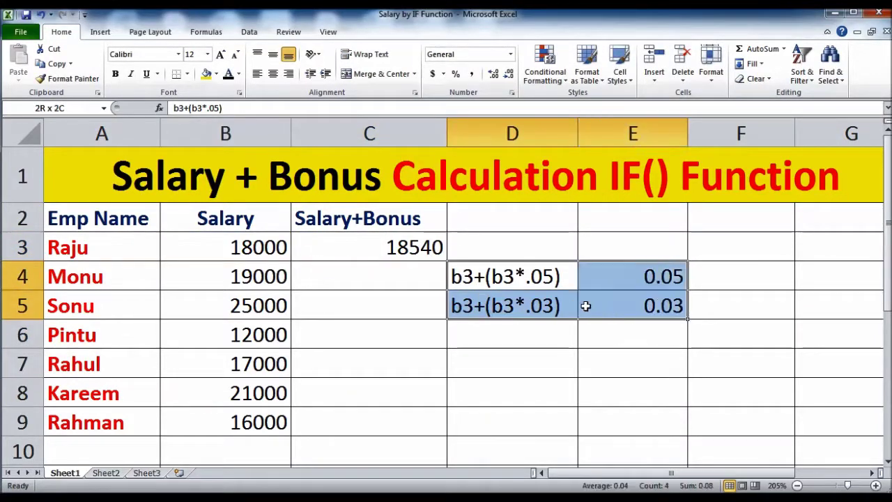
Step: Clear the helper notes in D4:E5 and review C3's 18540 result against salary 18000
key(Delete)
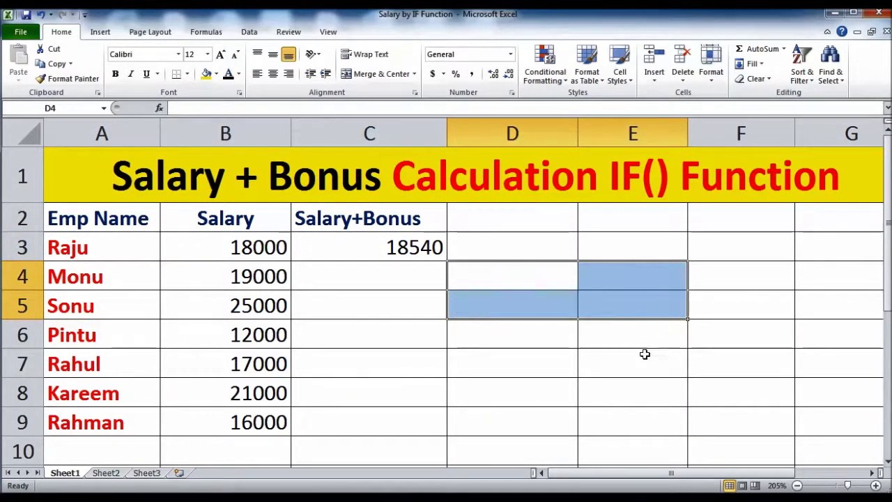
click(610, 381)
double_click(432, 252)
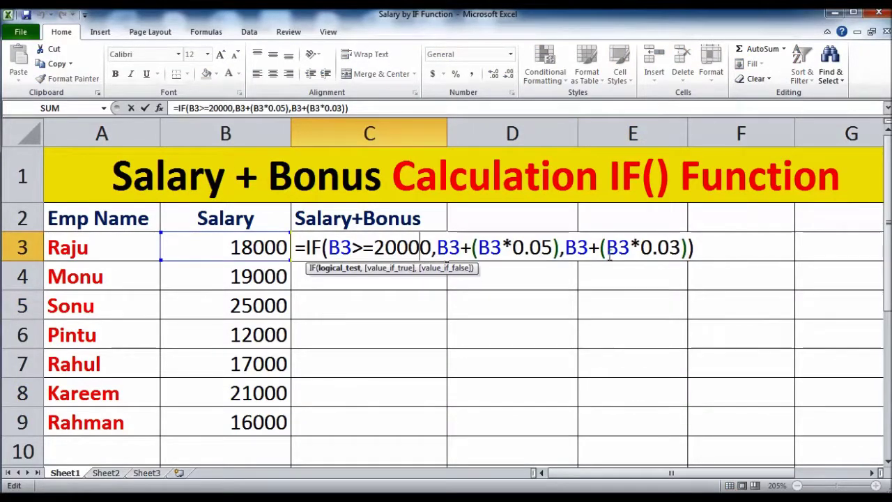
click(647, 282)
click(428, 248)
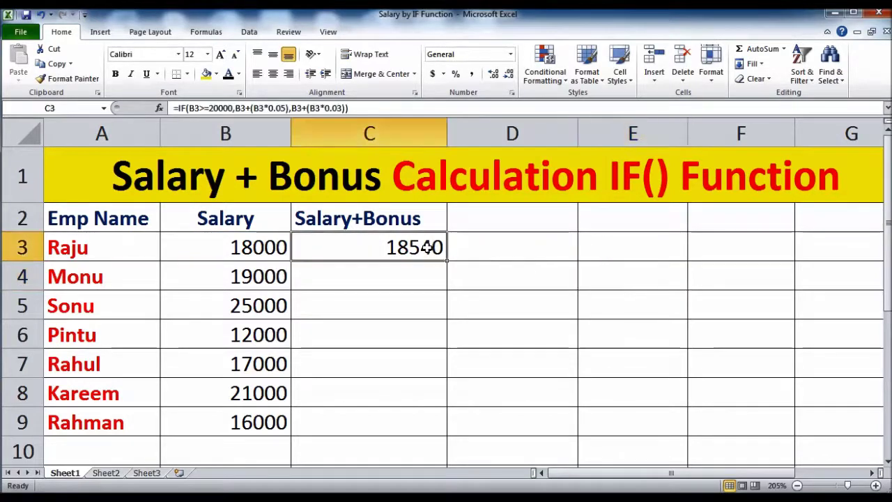
click(245, 250)
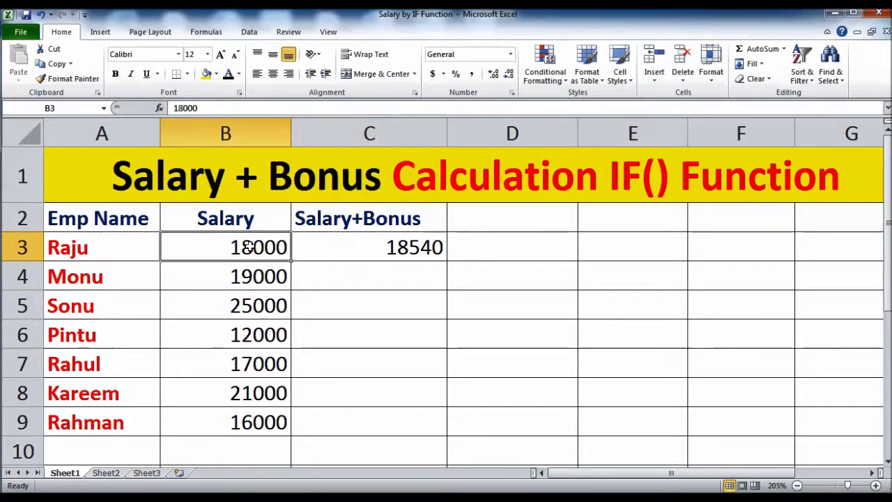
Step: Reopen C3's IF formula and cancel the accidental edit with Esc
click(363, 252)
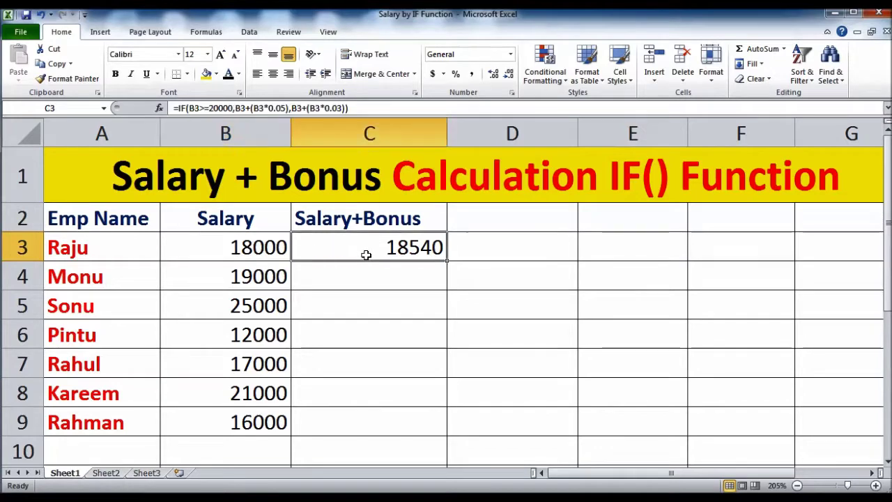
double_click(364, 253)
click(363, 247)
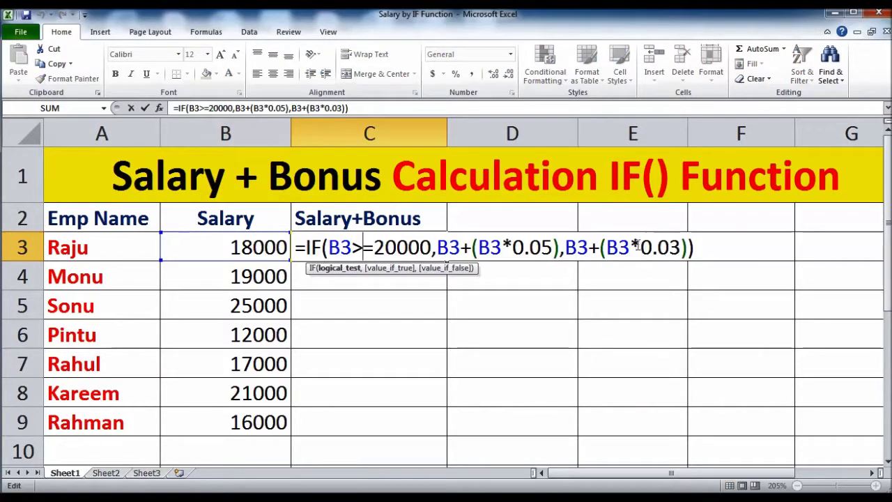
click(355, 282)
key(Escape)
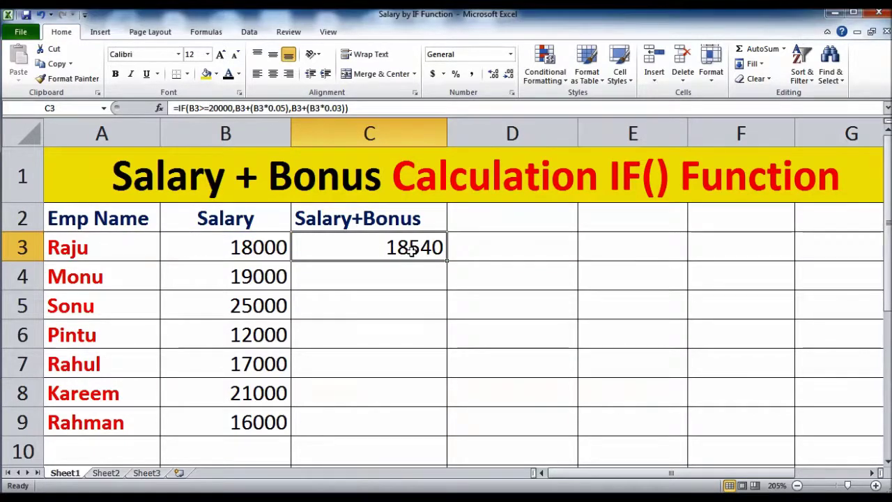
double_click(411, 249)
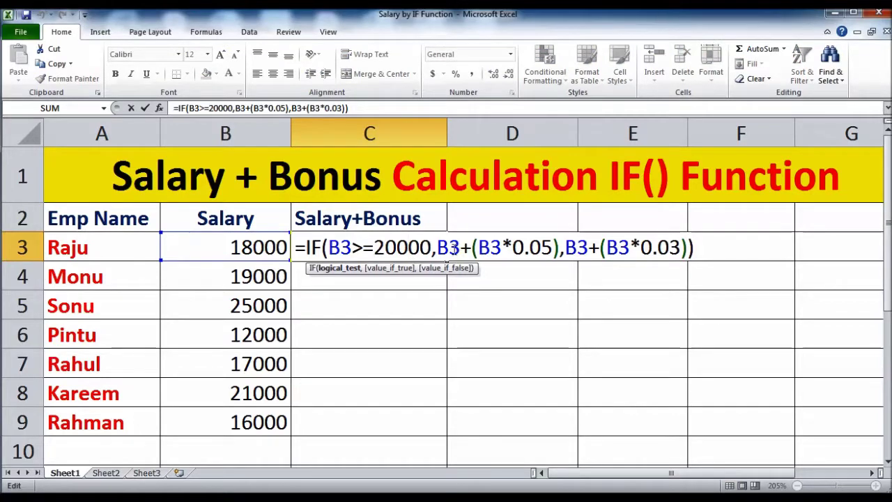
Step: Highlight the B3>=20000 condition, 5% part and 3% part of C3's IF formula
drag(437, 248, 560, 248)
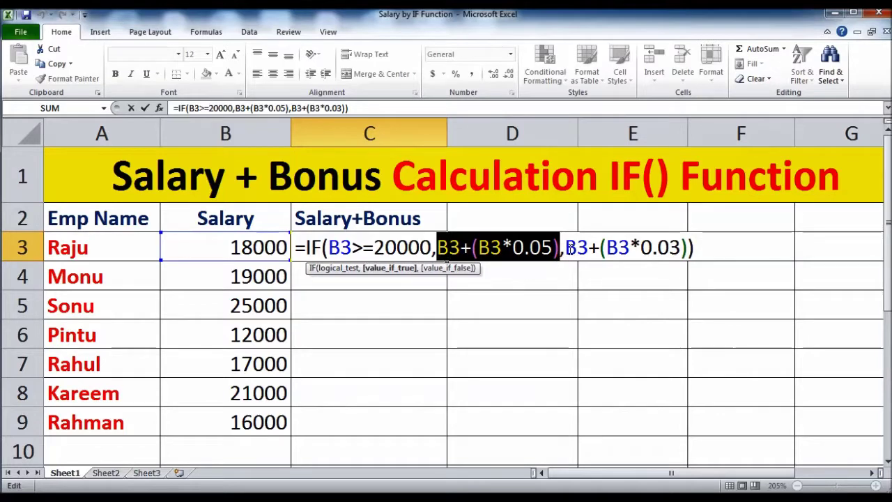
click(566, 248)
drag(566, 248, 689, 248)
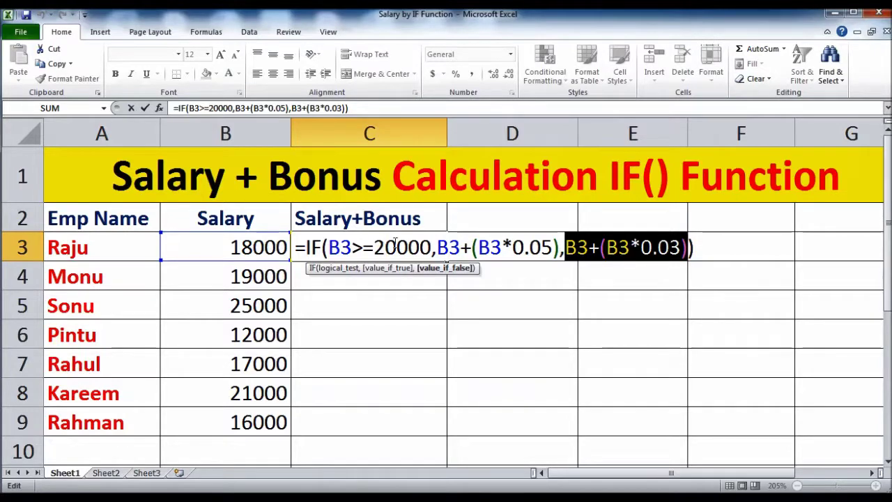
drag(326, 248, 433, 248)
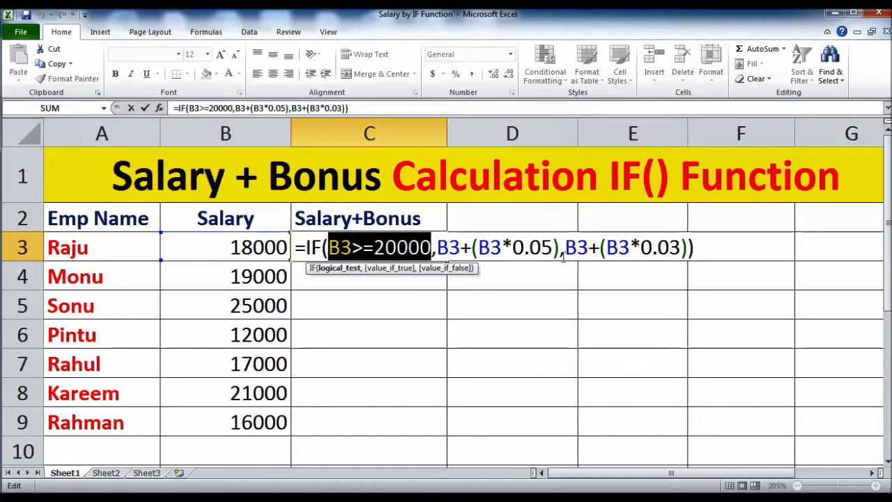
drag(565, 248, 680, 248)
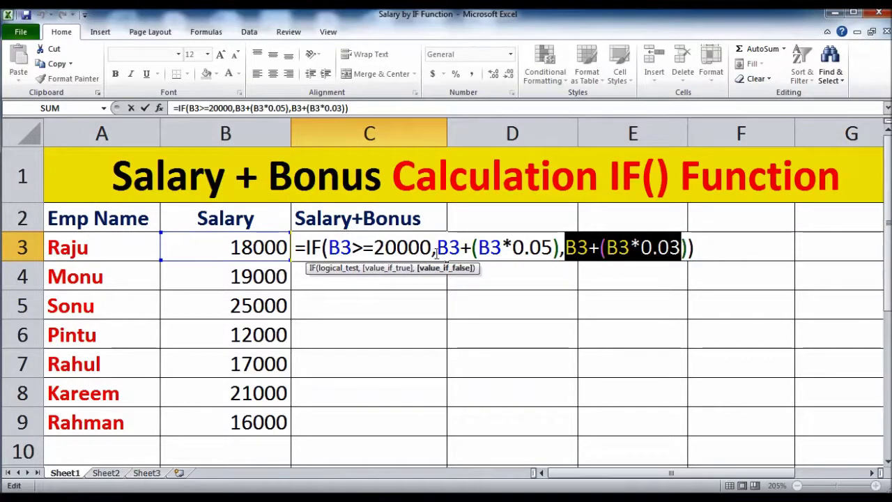
click(437, 249)
drag(437, 249, 559, 251)
Step: Leave the formula unchanged and fill it down C3:C9, giving 18540 through 16480
click(504, 302)
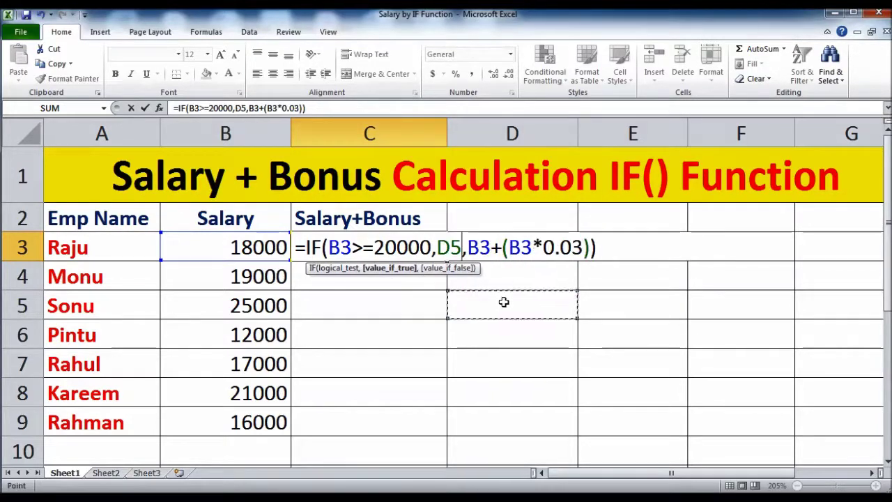
key(Escape)
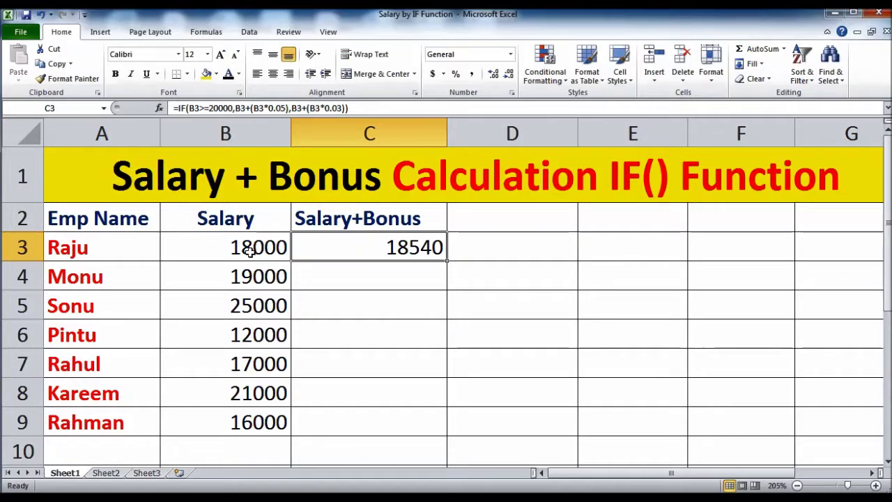
click(265, 249)
click(333, 253)
double_click(332, 251)
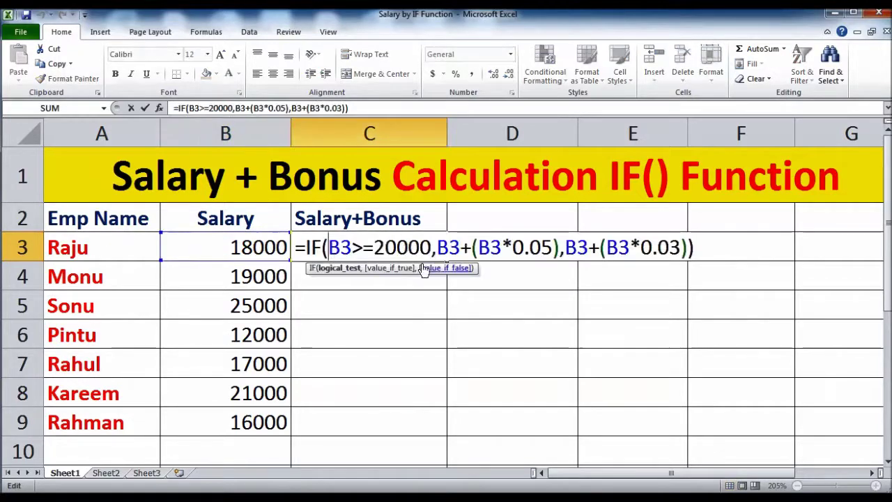
key(Escape)
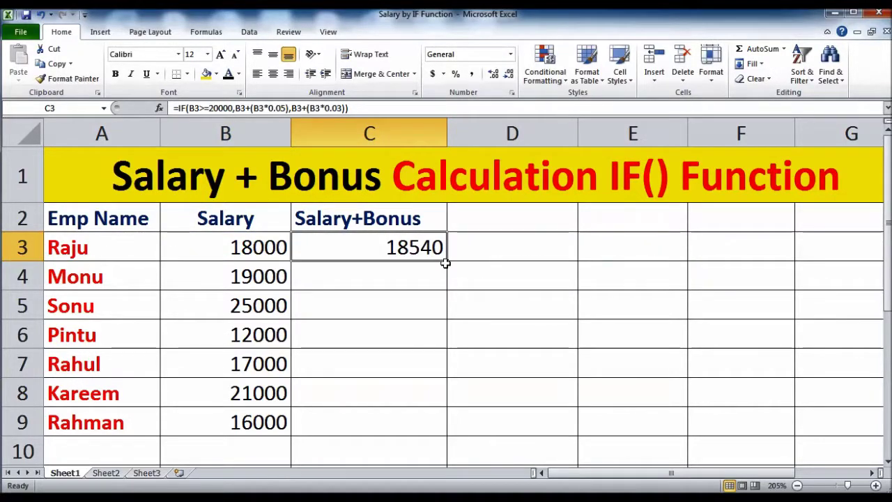
double_click(446, 260)
Step: Calculate the 5% bonus on the 21000 salary in spare cell D8 as a check
click(456, 419)
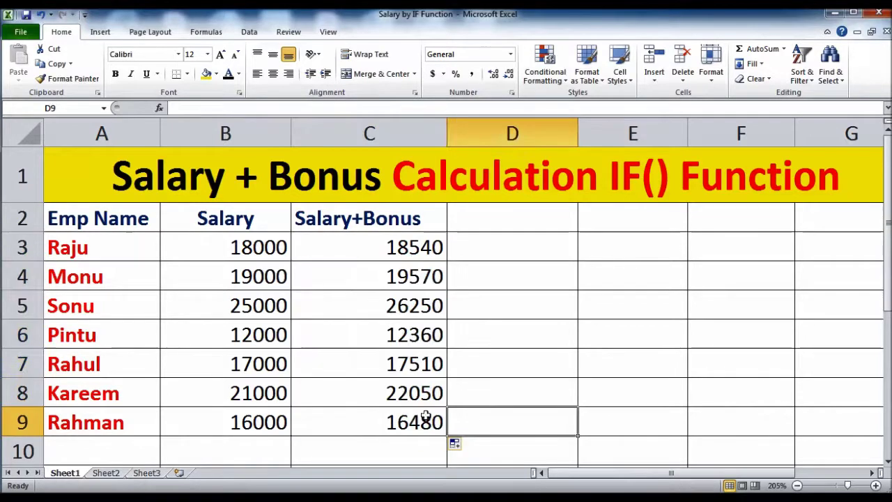
click(273, 398)
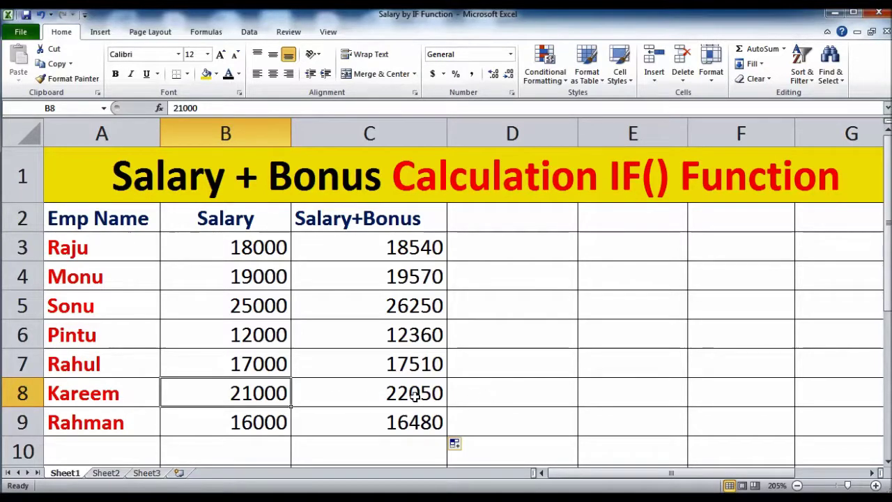
click(499, 391)
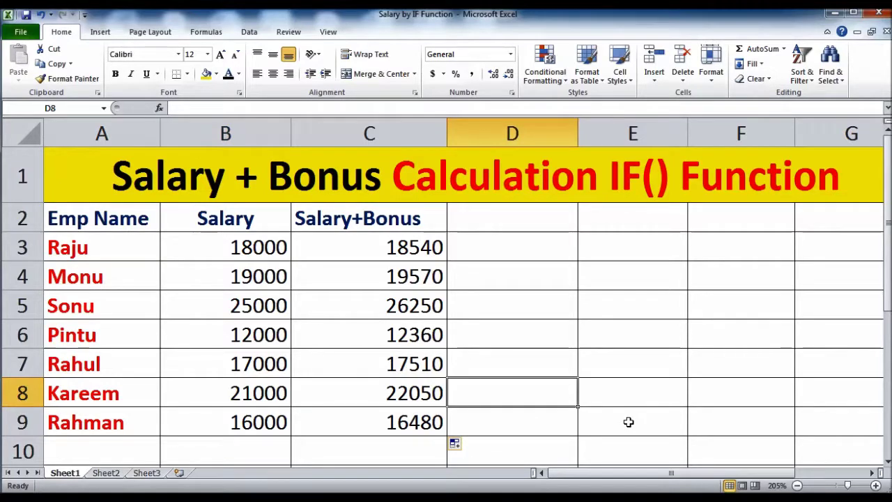
text(=21000)
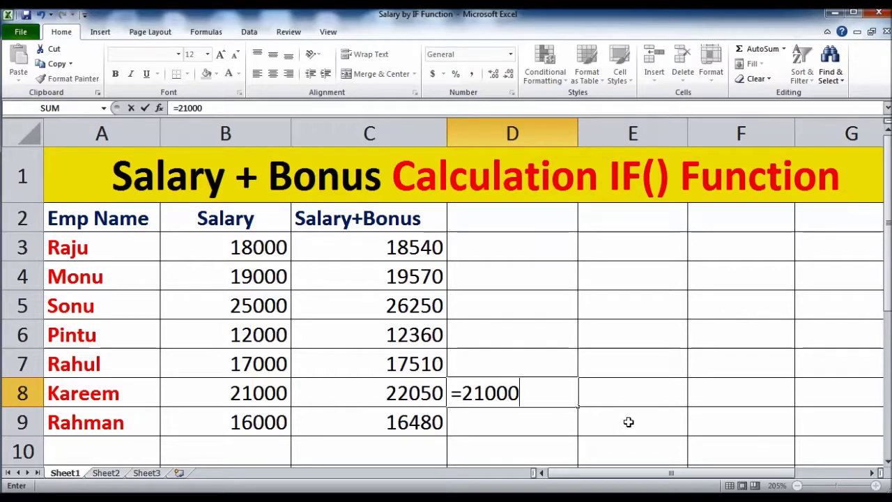
text(*05)
key(Return)
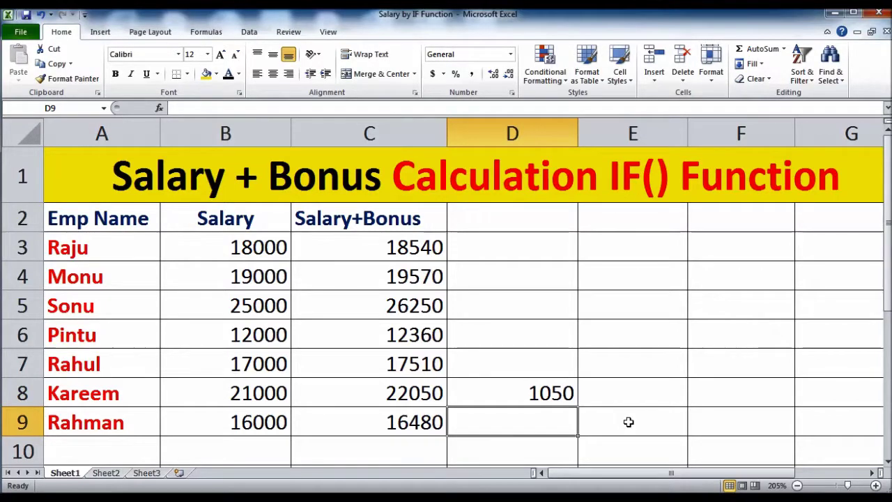
Step: Compare the 1050 check against Kareem's 22050 Salary+Bonus result, then clear D8
key(Up)
key(Left)
key(Left)
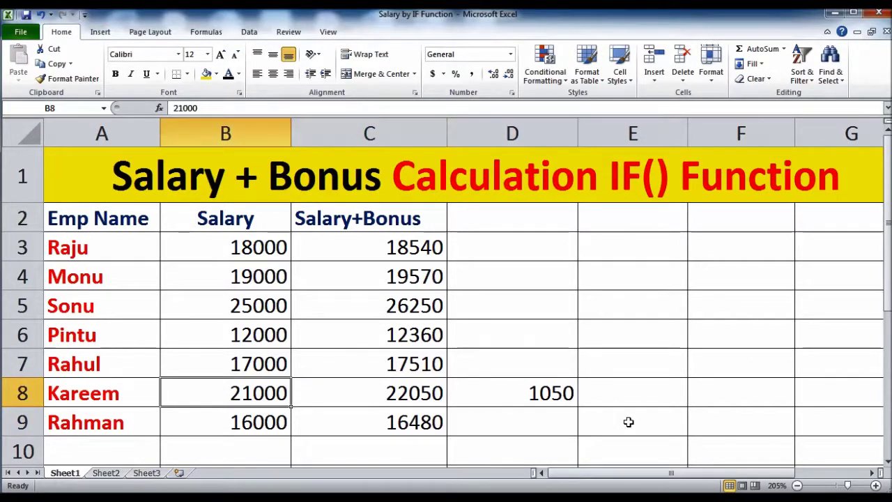
key(Left)
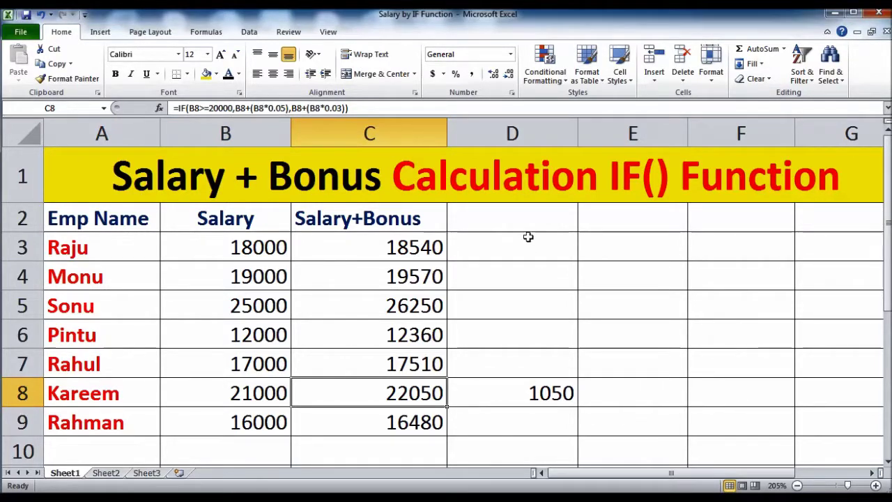
click(541, 398)
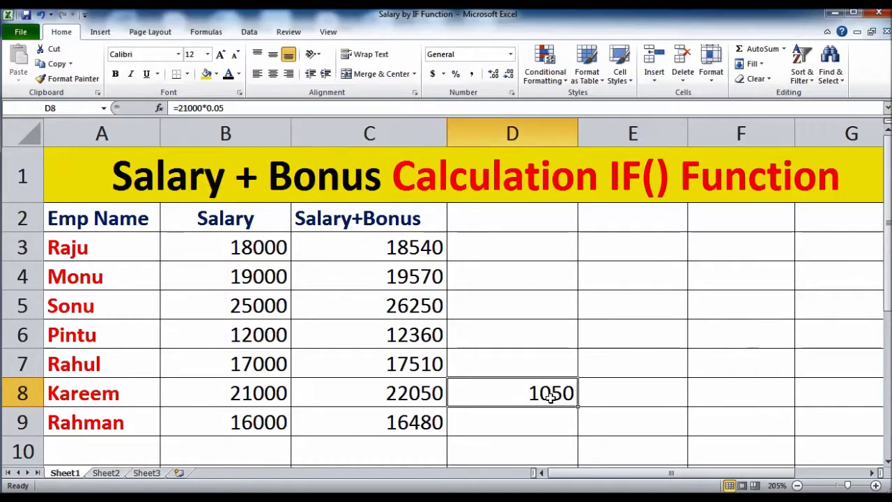
key(Delete)
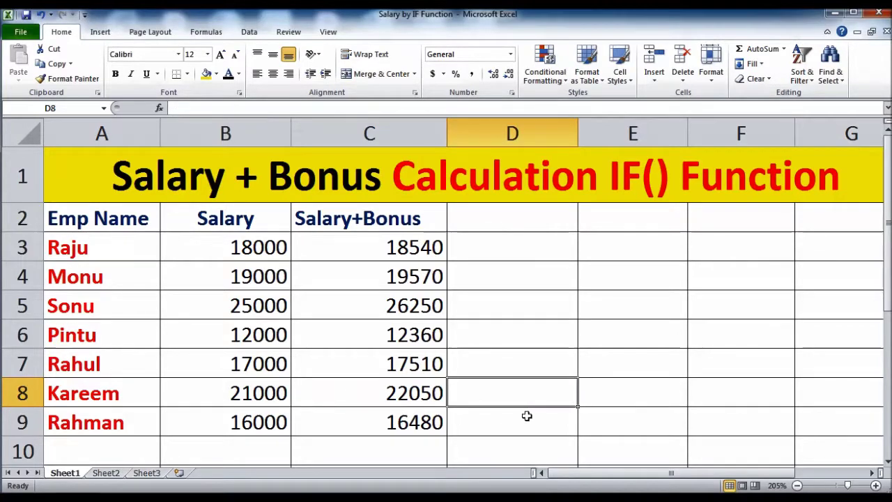
double_click(418, 239)
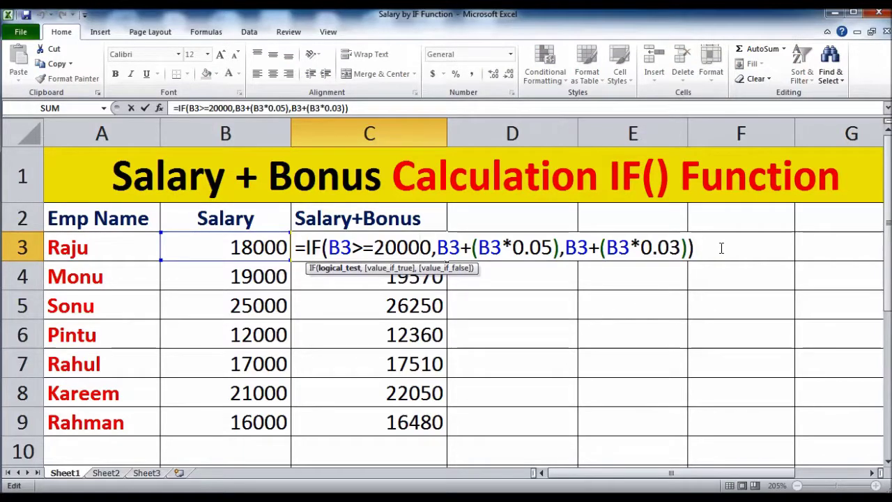
key(Return)
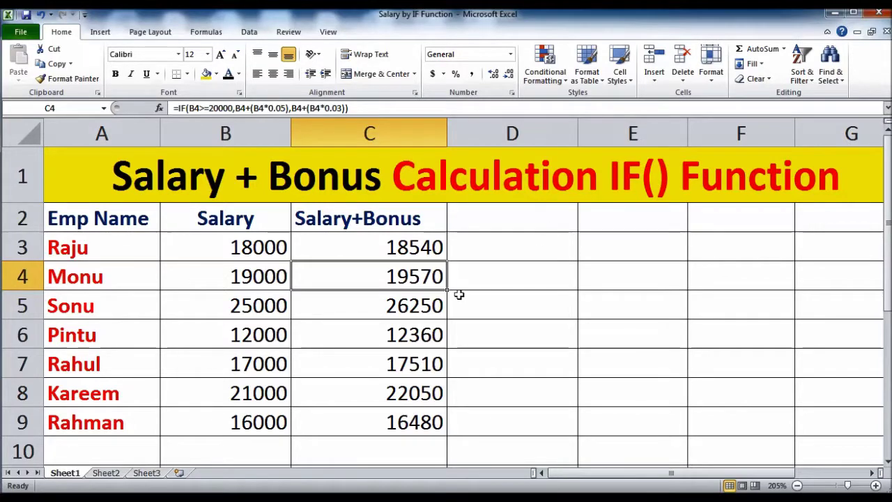
click(384, 241)
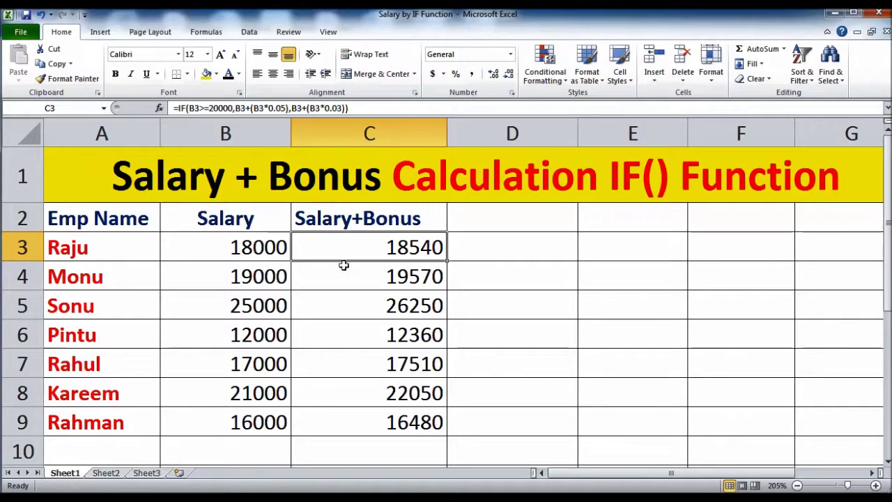
click(257, 248)
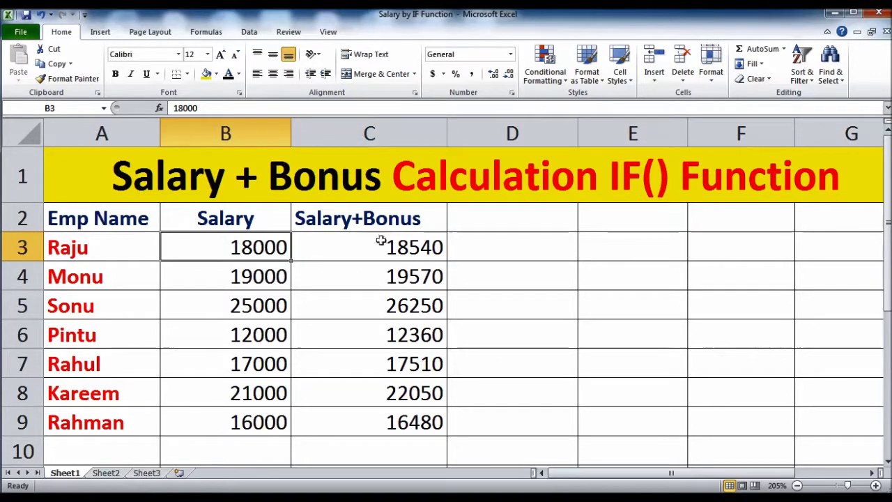
click(505, 257)
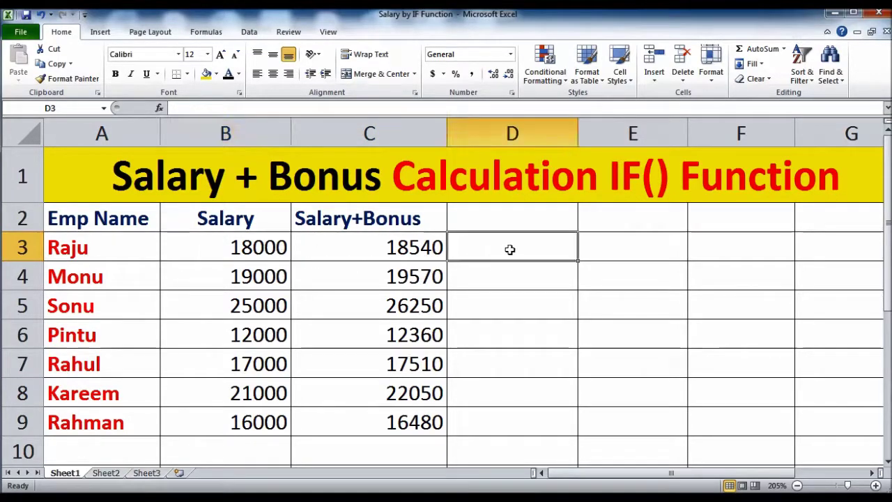
text(=18000*.03)
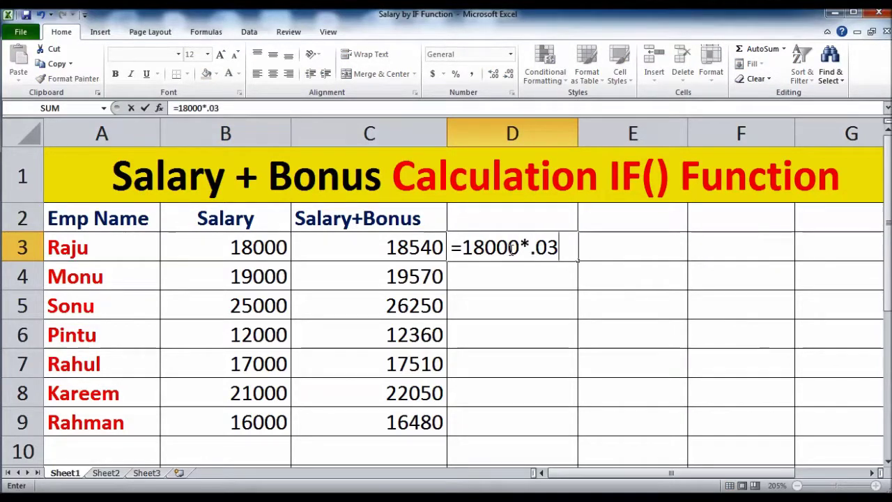
key(Return)
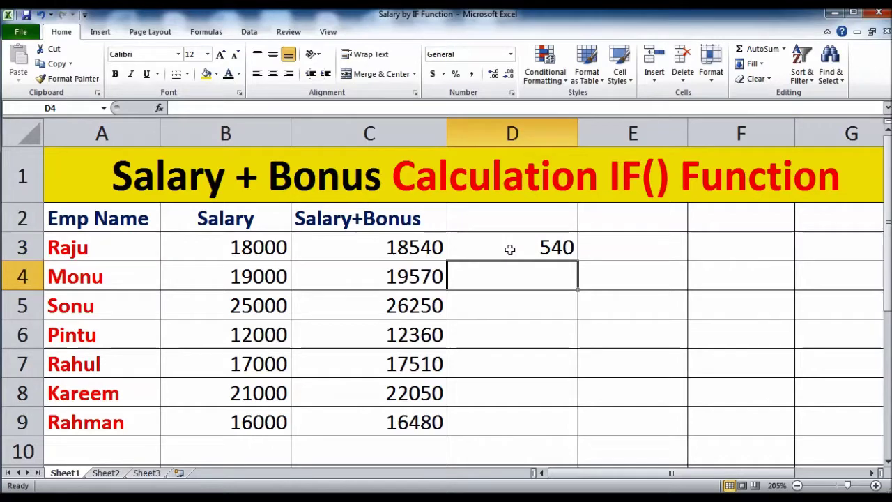
key(Up)
key(Left)
key(Left)
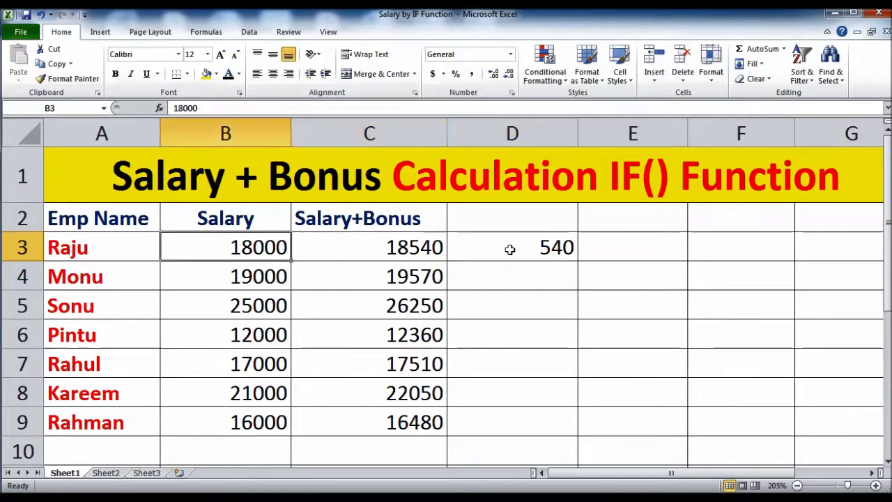
key(Right)
key(Left)
key(Right)
key(Right)
key(Left)
key(Right)
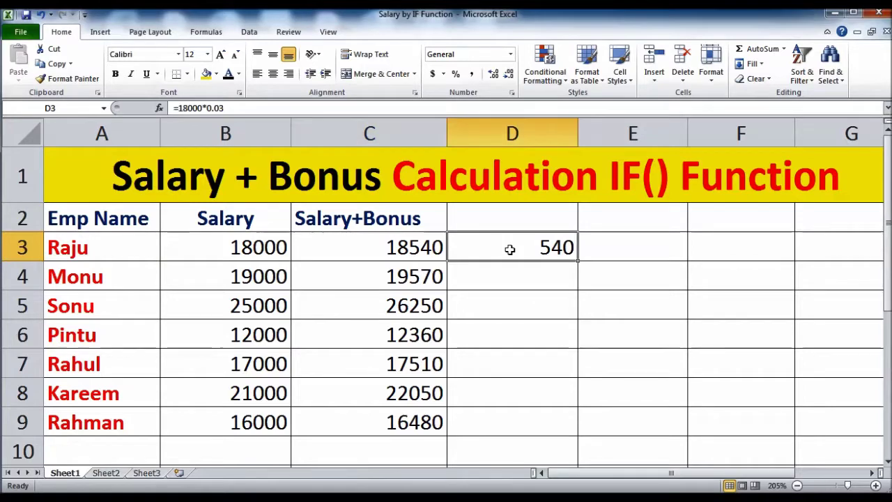
key(Delete)
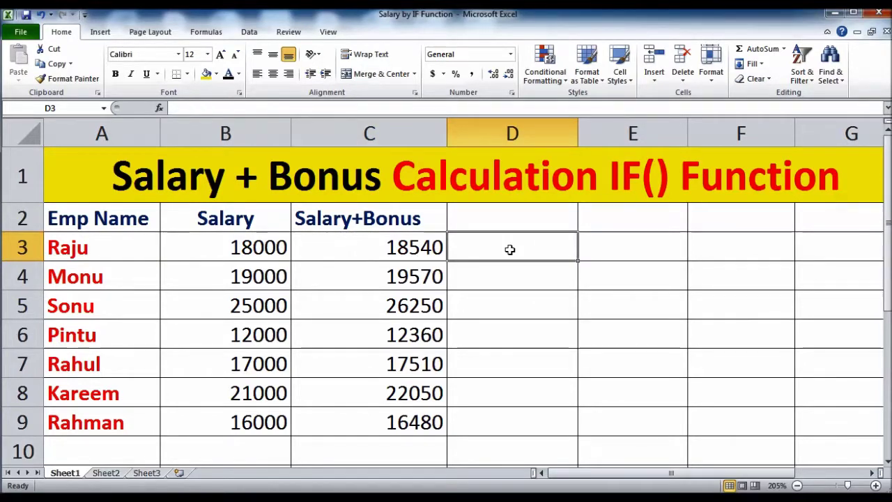